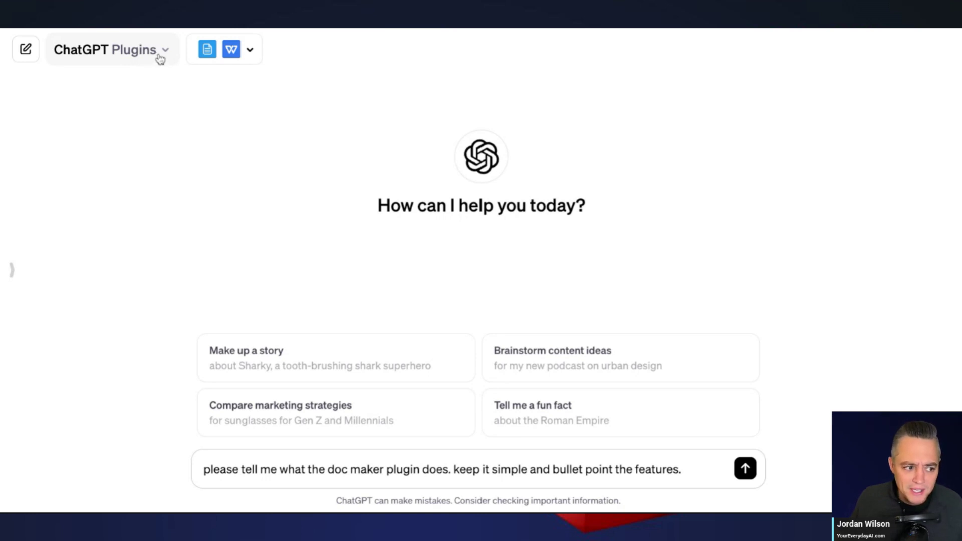
Confirm Plugins mode with Doc Maker enabled, then send the question about Doc Maker's features.
{"action": "left_click", "coordinate": [131, 53]}
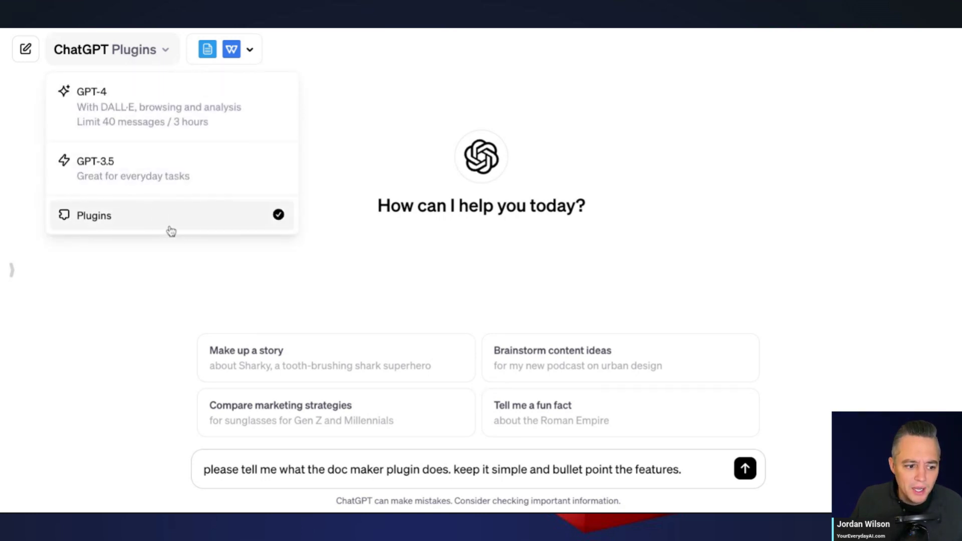
{"action": "left_click", "coordinate": [466, 58]}
{"action": "left_click", "coordinate": [249, 49]}
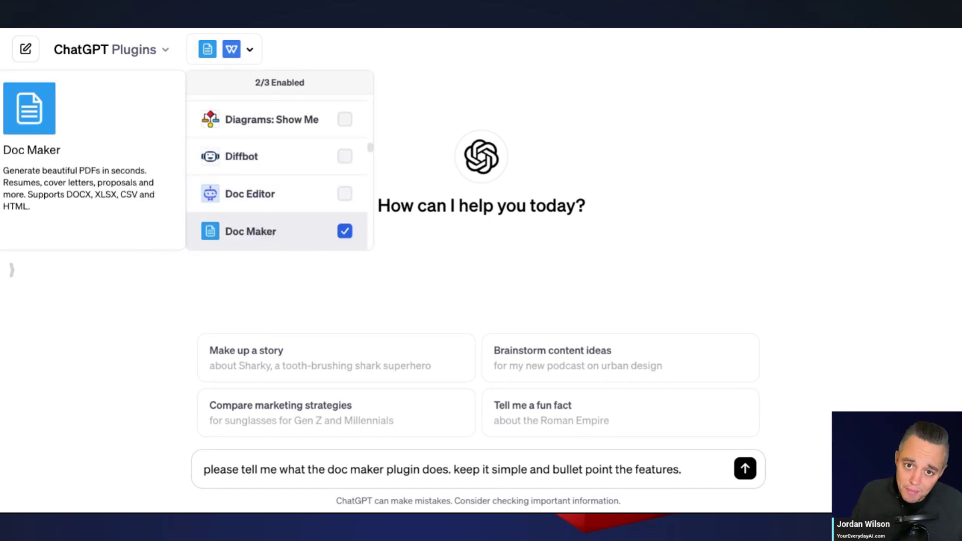
{"action": "left_click", "coordinate": [434, 247]}
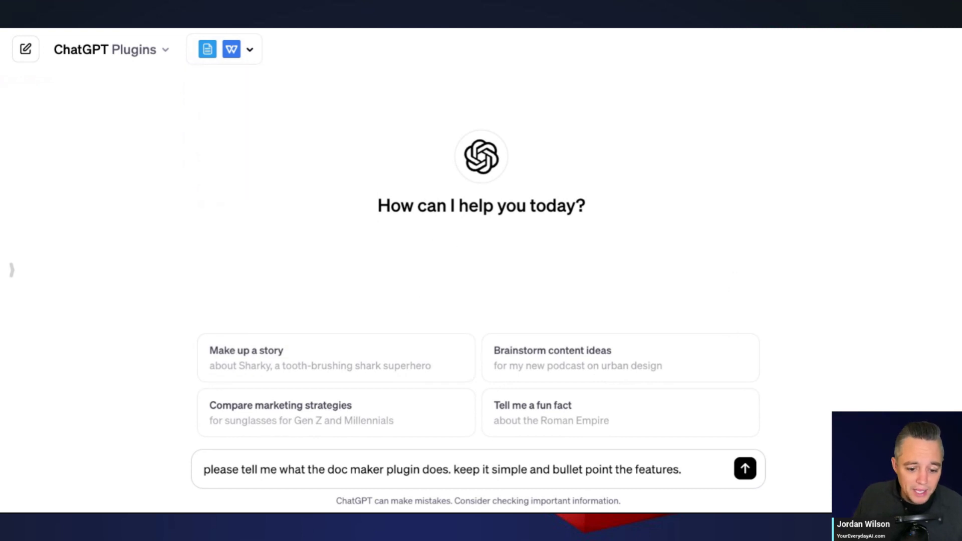
{"action": "left_click", "coordinate": [745, 469]}
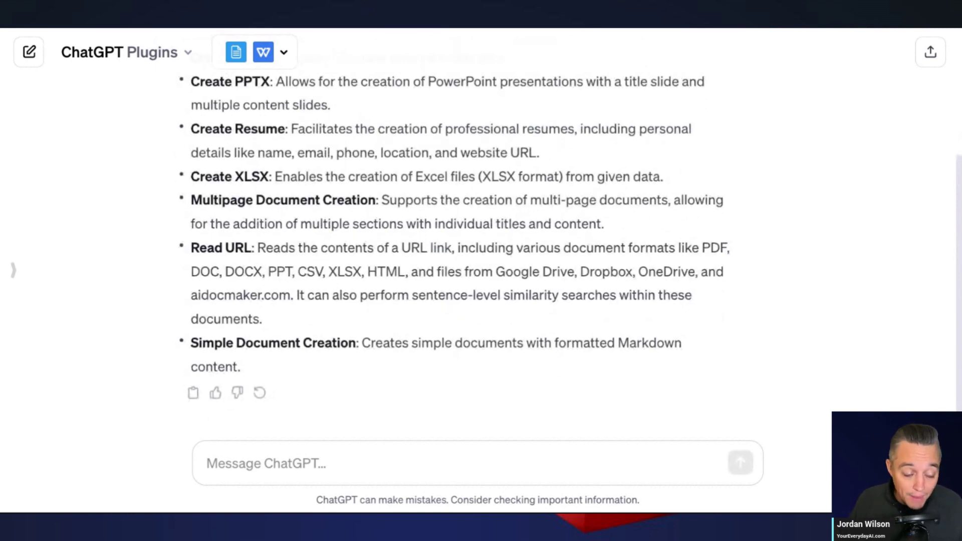
{"action": "scroll", "coordinate": [321, 193], "scroll_direction": "up", "scroll_amount": 2}
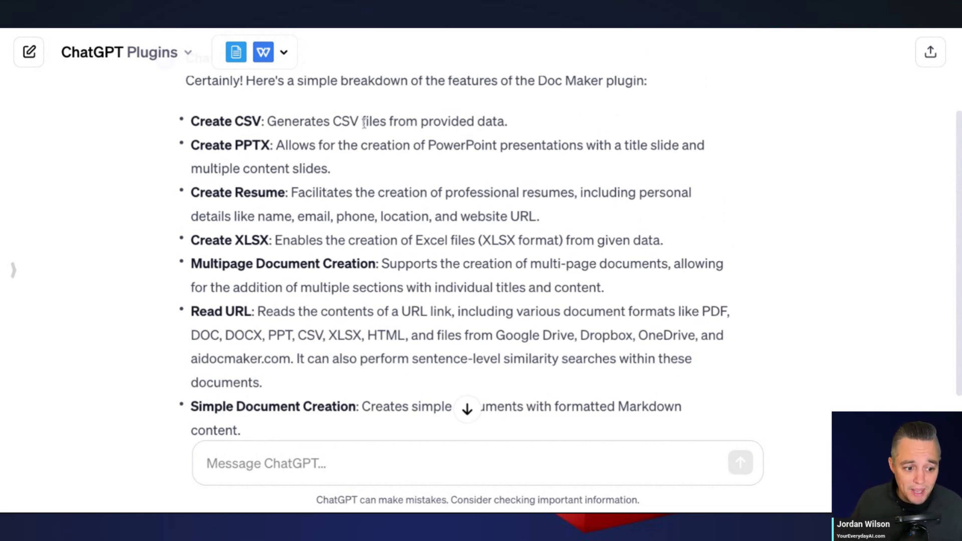
{"action": "scroll", "coordinate": [366, 125], "scroll_direction": "down", "scroll_amount": 1}
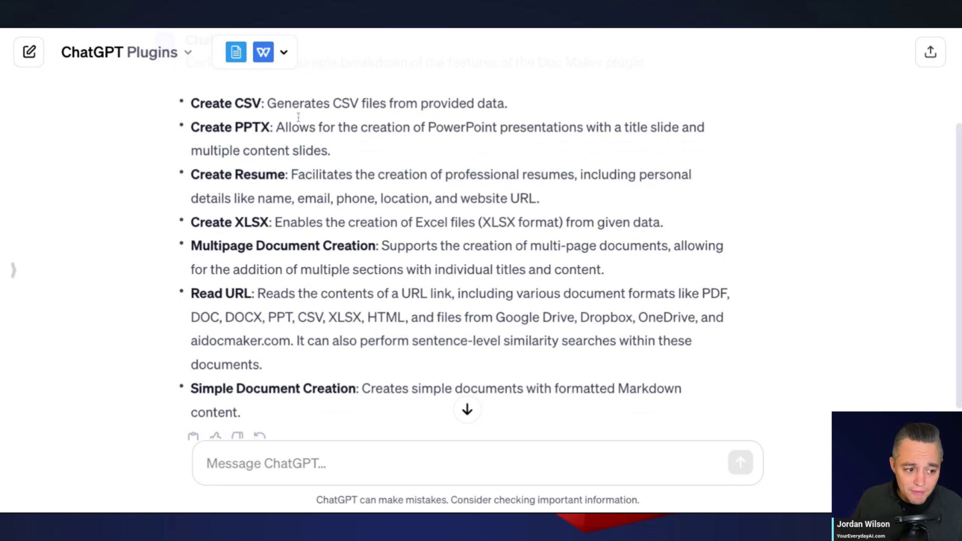
{"action": "left_click_drag", "start_coordinate": [193, 103], "coordinate": [330, 150]}
{"action": "left_click", "coordinate": [326, 176]}
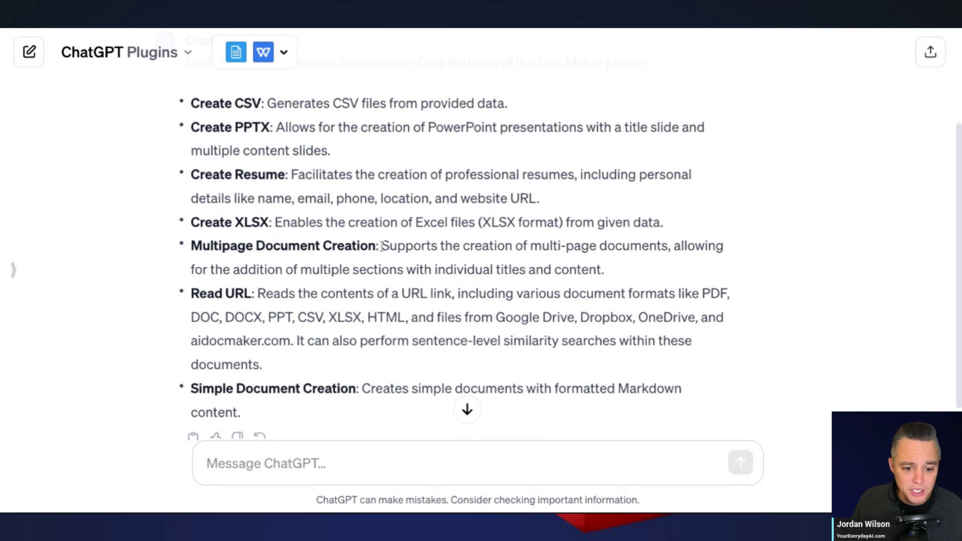
{"action": "scroll", "coordinate": [328, 341], "scroll_direction": "down", "scroll_amount": 1}
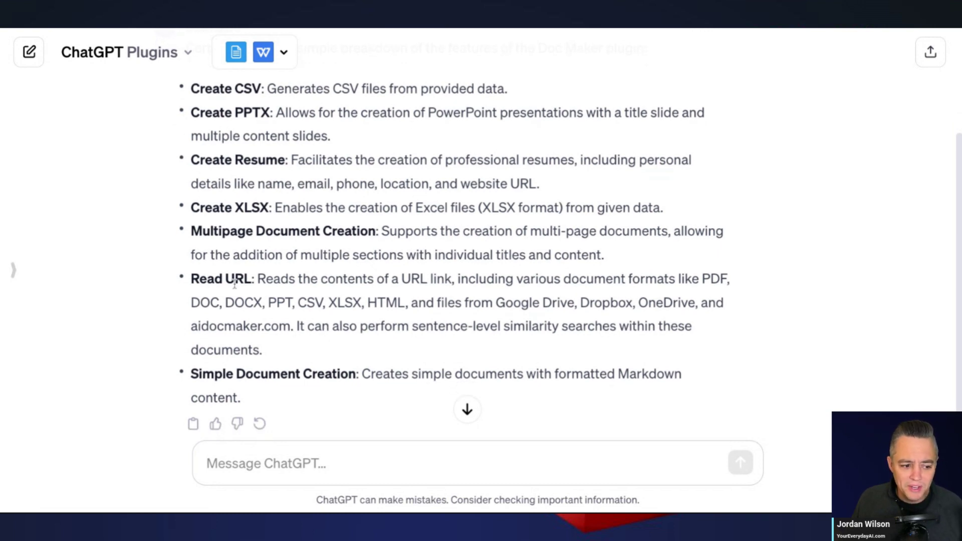
{"action": "scroll", "coordinate": [234, 283], "scroll_direction": "down", "scroll_amount": 1}
{"action": "scroll", "coordinate": [235, 284], "scroll_direction": "up", "scroll_amount": 2}
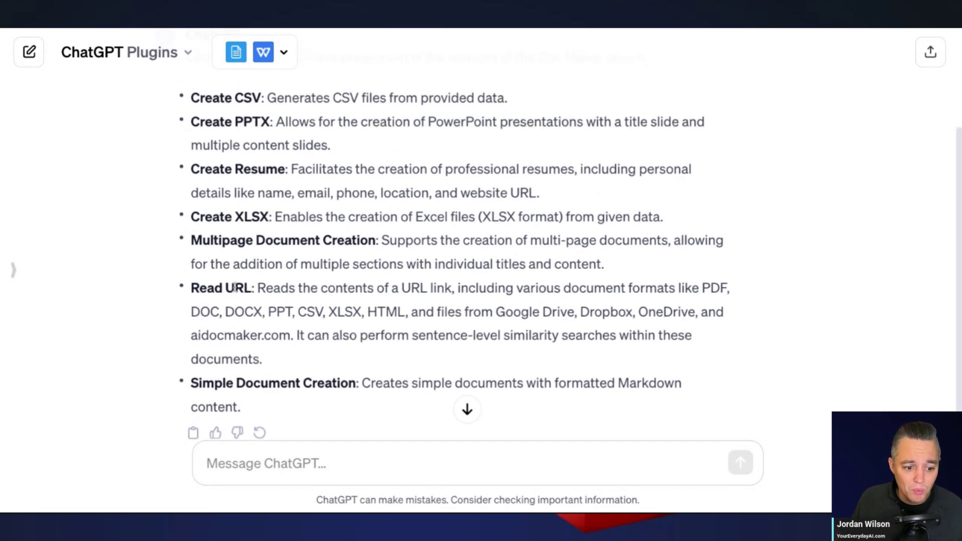
{"action": "scroll", "coordinate": [235, 286], "scroll_direction": "up", "scroll_amount": 3}
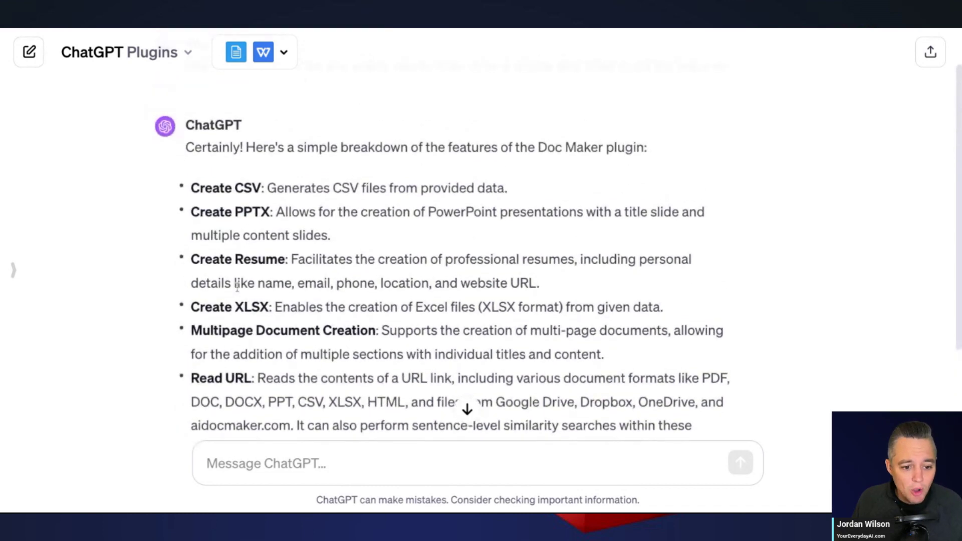
{"action": "scroll", "coordinate": [238, 286], "scroll_direction": "down", "scroll_amount": 4}
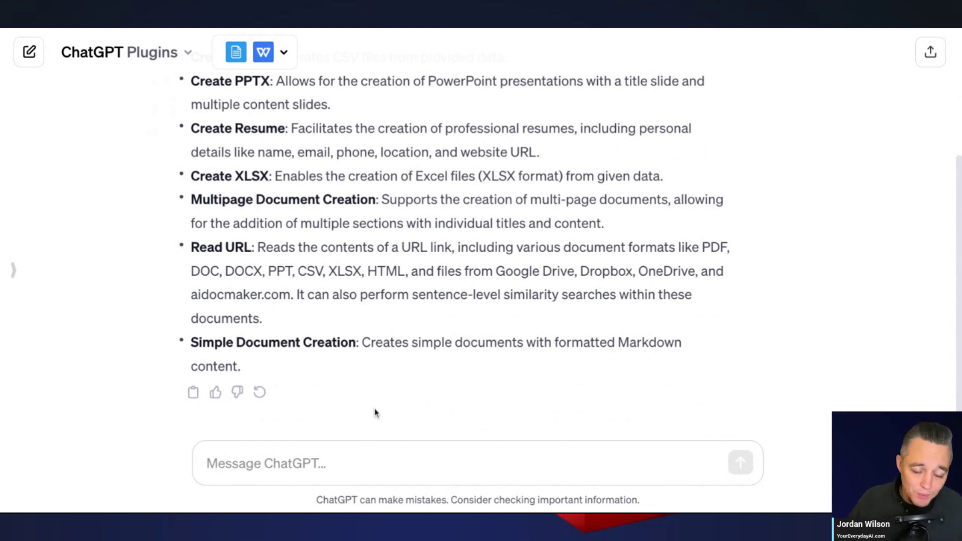
{"action": "scroll", "coordinate": [351, 401], "scroll_direction": "up", "scroll_amount": 1}
{"action": "scroll", "coordinate": [363, 389], "scroll_direction": "down", "scroll_amount": 1}
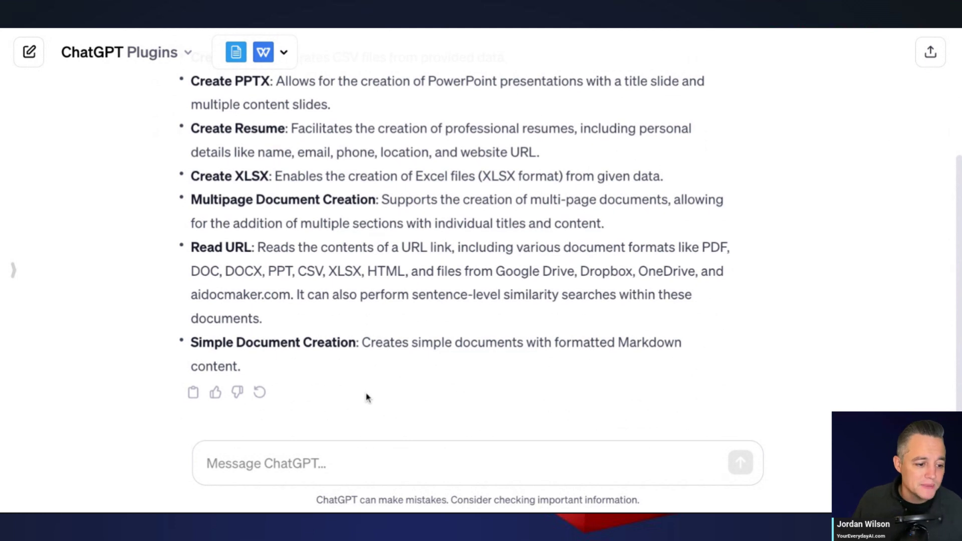
{"action": "scroll", "coordinate": [366, 398], "scroll_direction": "up", "scroll_amount": 3}
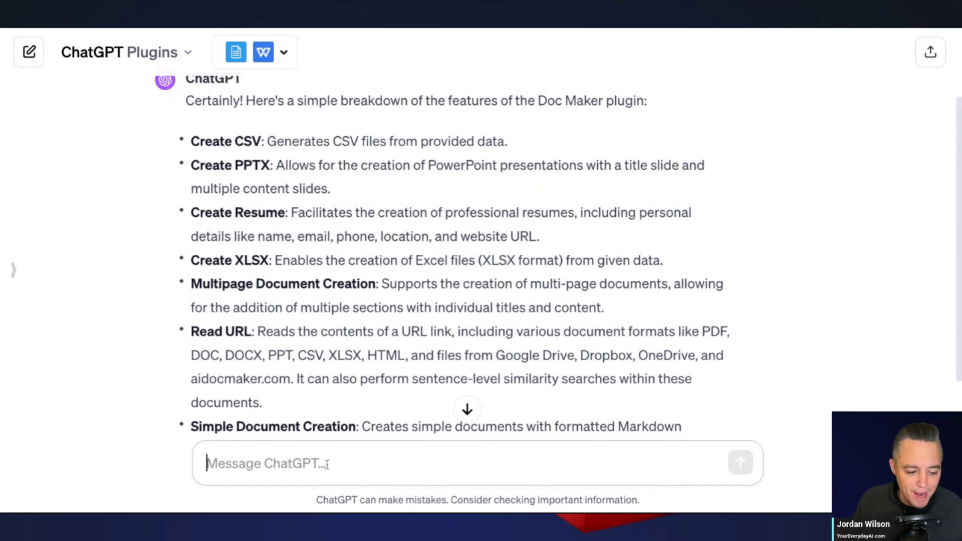
{"action": "type", "text": "using the webreader plugin, find articles from december 2023 that make a compelling case for the FSU football team. they missed the college football playoff, but probably should have made the 4-team playoff over alabama and texas.  Please give me the top 7 reasons. keep the reasons short -- with a headline and 3 bullet-points supporting each of the 7 reasons.  From that list, please use the docmaker plugin to create a powerpoint presentation that I can download in pptx format."}
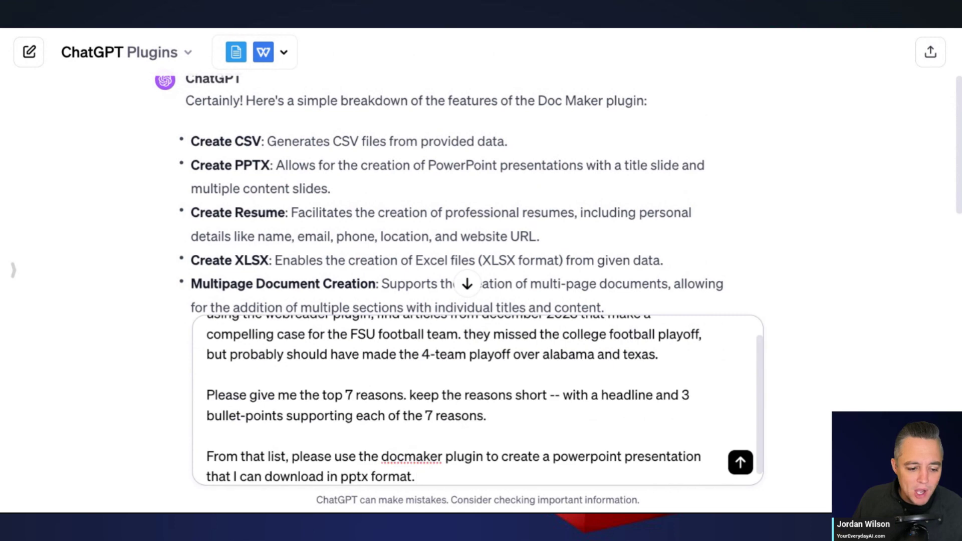
{"action": "left_click", "coordinate": [742, 462]}
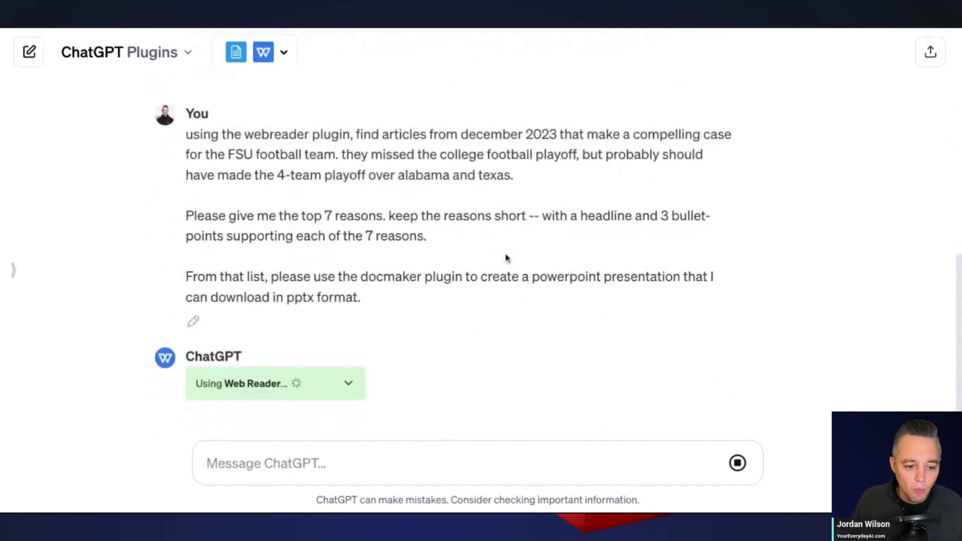
{"action": "key", "text": "ctrl+plus"}
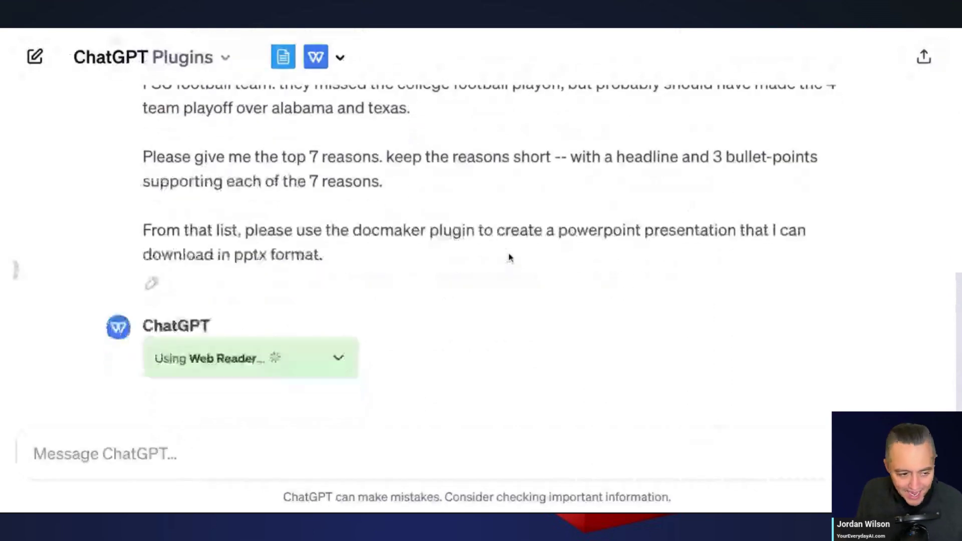
{"action": "scroll", "coordinate": [518, 251], "scroll_direction": "up", "scroll_amount": 3}
{"action": "scroll", "coordinate": [521, 254], "scroll_direction": "up", "scroll_amount": 1}
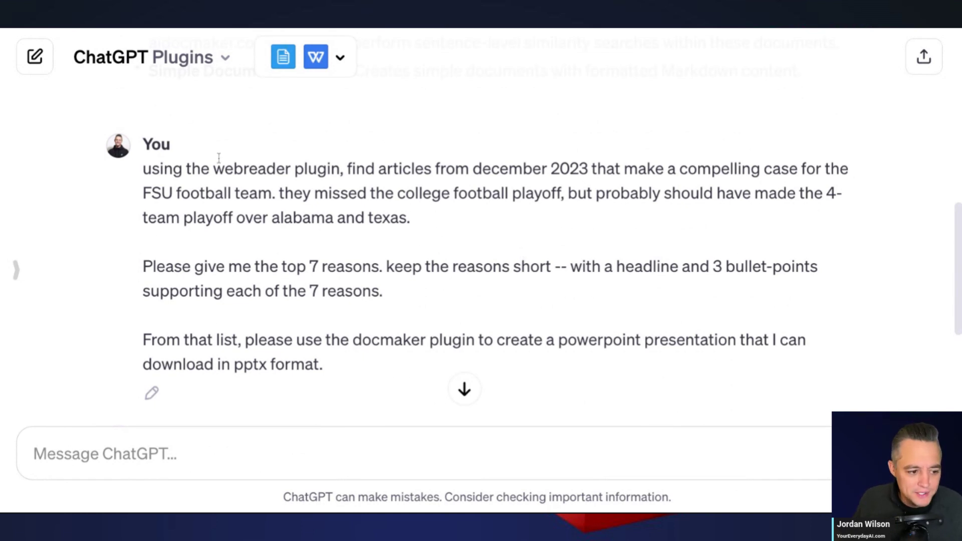
{"action": "left_click_drag", "start_coordinate": [142, 172], "coordinate": [345, 173]}
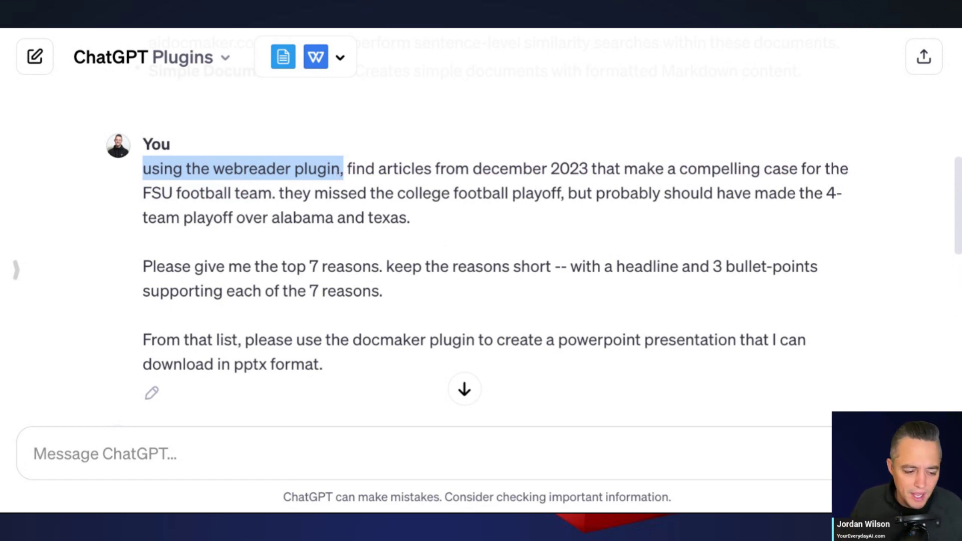
{"action": "left_click", "coordinate": [351, 184]}
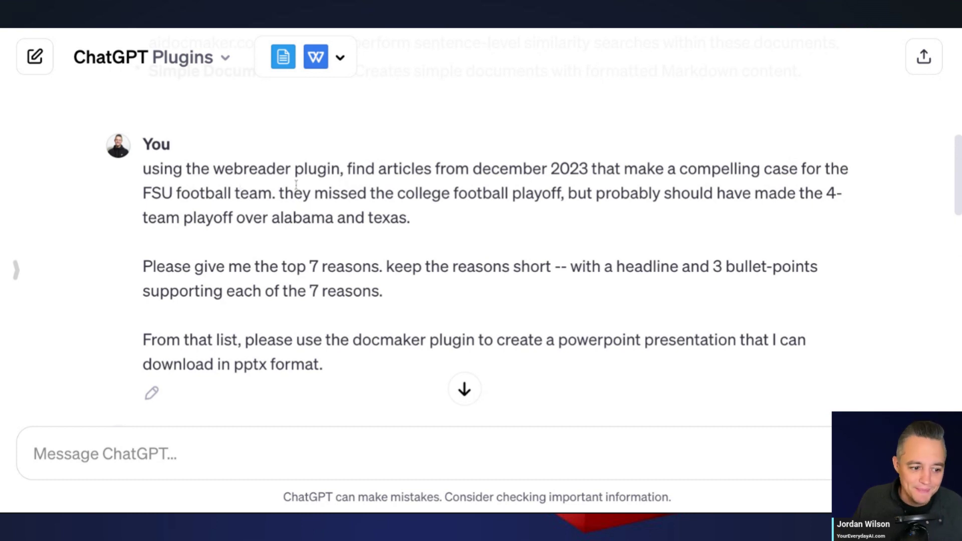
{"action": "left_click_drag", "start_coordinate": [279, 194], "coordinate": [435, 235]}
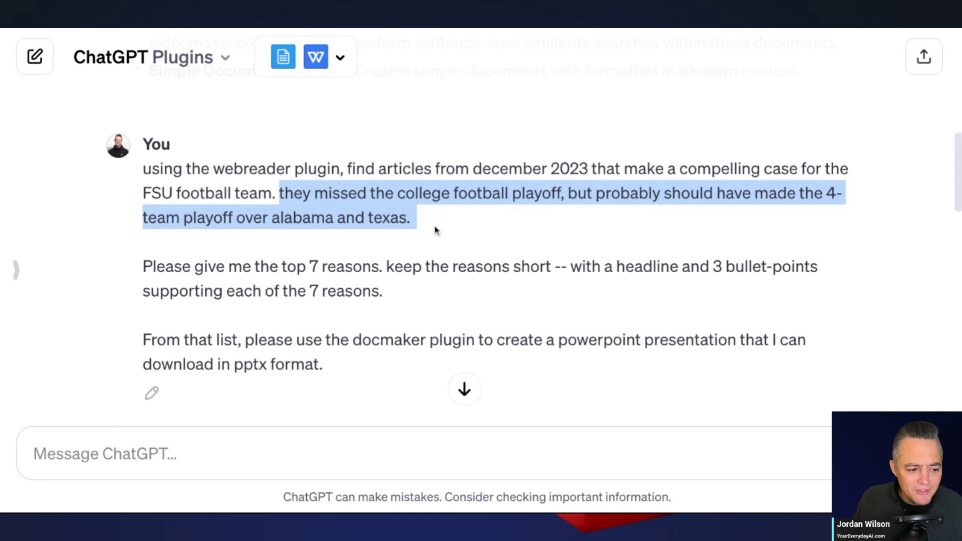
{"action": "left_click", "coordinate": [435, 228]}
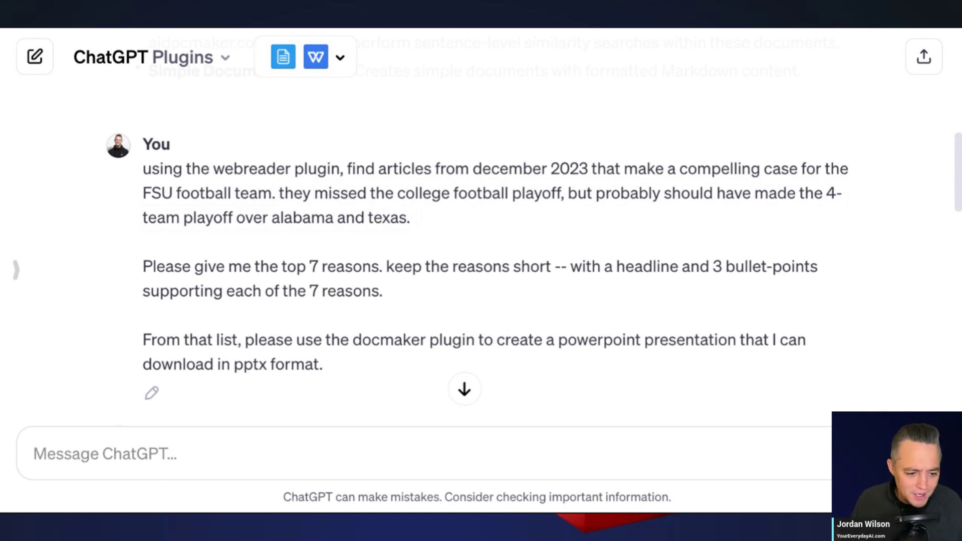
{"action": "left_click_drag", "start_coordinate": [391, 296], "coordinate": [390, 296]}
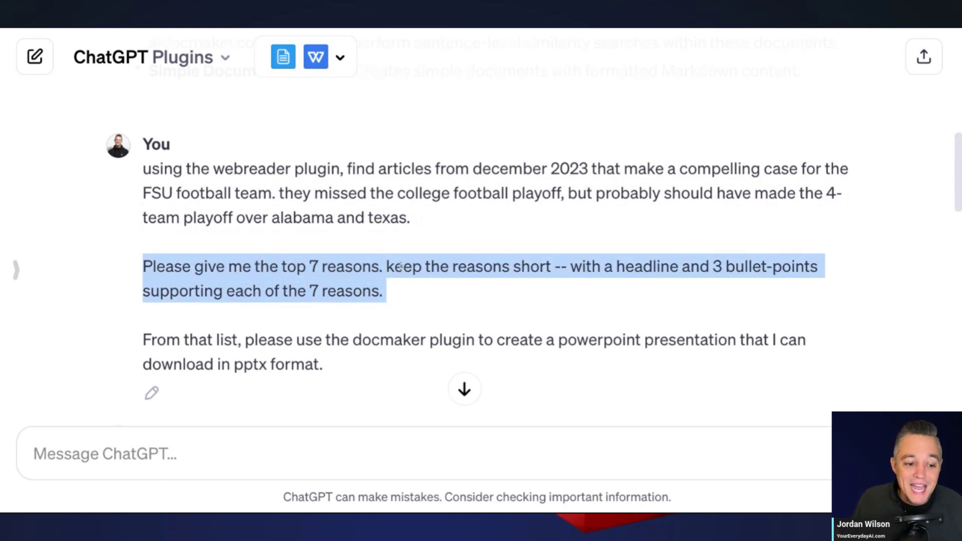
{"action": "left_click", "coordinate": [416, 272]}
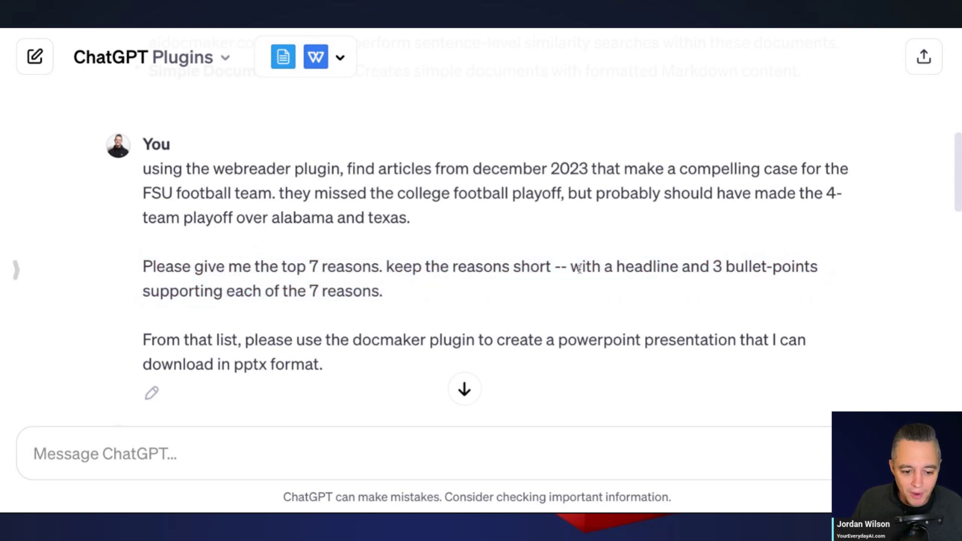
{"action": "left_click_drag", "start_coordinate": [571, 269], "coordinate": [396, 296]}
{"action": "left_click", "coordinate": [408, 296]}
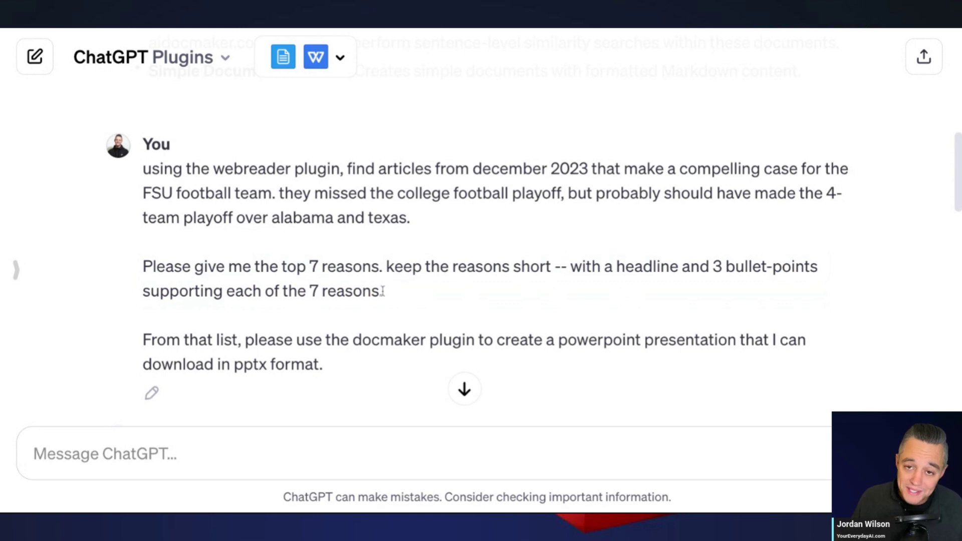
{"action": "scroll", "coordinate": [382, 293], "scroll_direction": "down", "scroll_amount": 1}
{"action": "left_click_drag", "start_coordinate": [333, 322], "coordinate": [149, 292]}
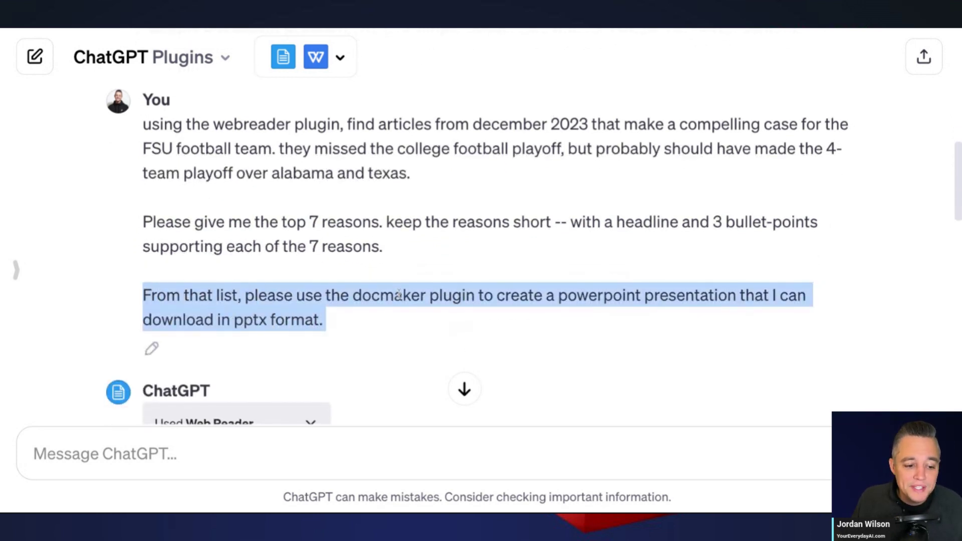
{"action": "left_click", "coordinate": [454, 298]}
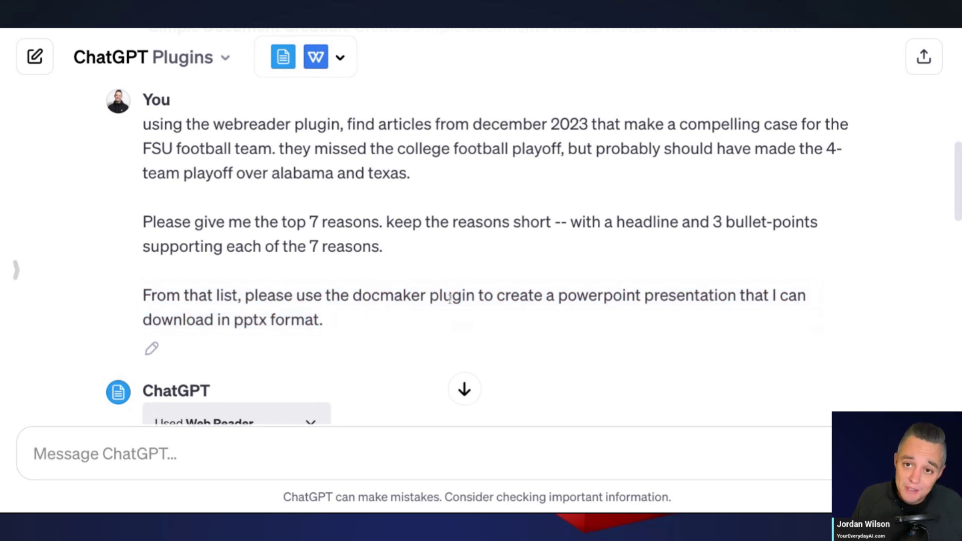
{"action": "left_click_drag", "start_coordinate": [210, 125], "coordinate": [340, 131]}
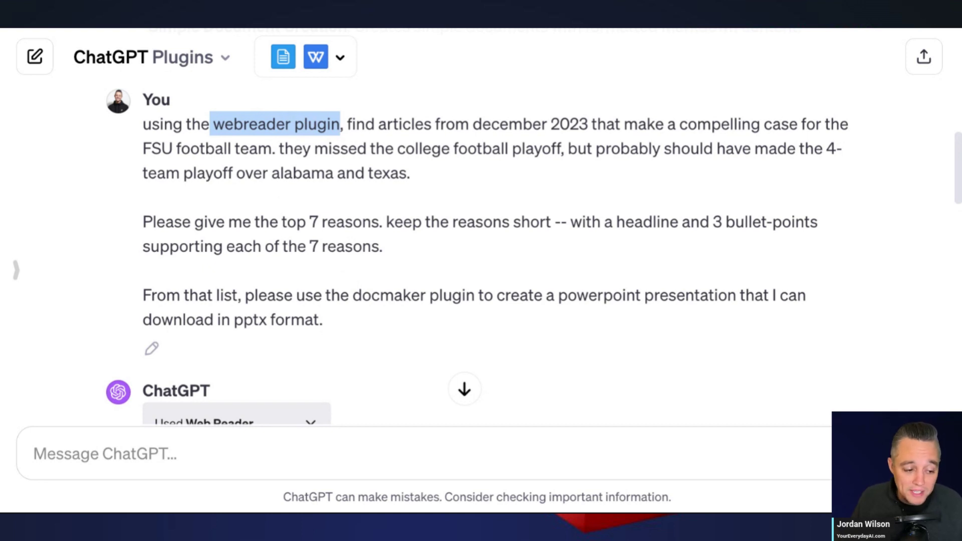
{"action": "left_click_drag", "start_coordinate": [332, 321], "coordinate": [145, 294]}
{"action": "left_click", "coordinate": [390, 298]}
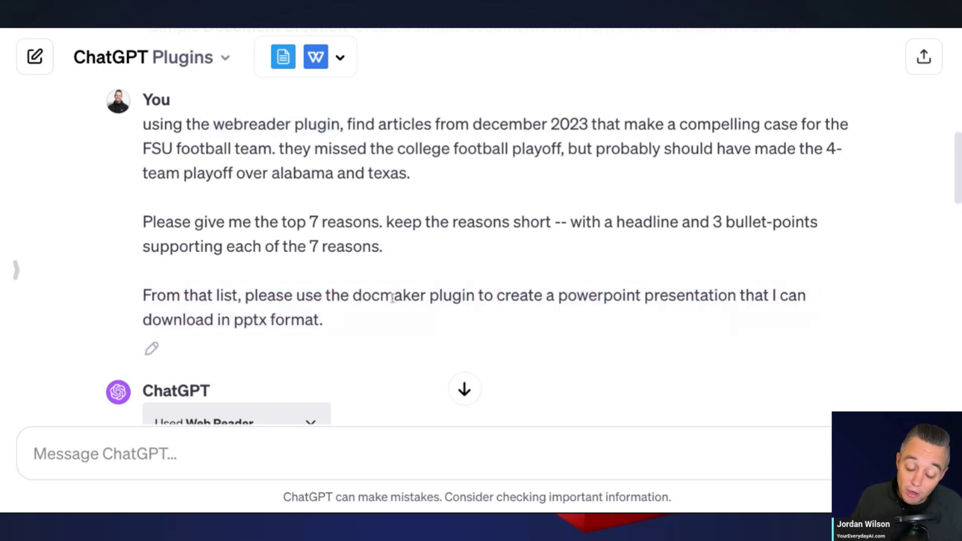
{"action": "scroll", "coordinate": [475, 303], "scroll_direction": "down", "scroll_amount": 1}
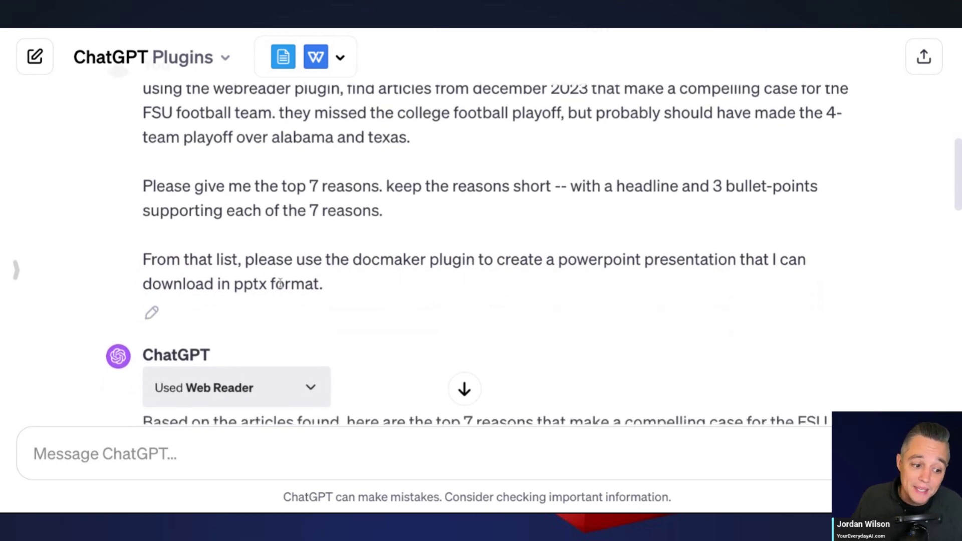
Scroll through the seven FSU reasons and open the 'Download FSU Football Playoff Case 2023 Presentation' link.
{"action": "scroll", "coordinate": [300, 301], "scroll_direction": "down", "scroll_amount": 4}
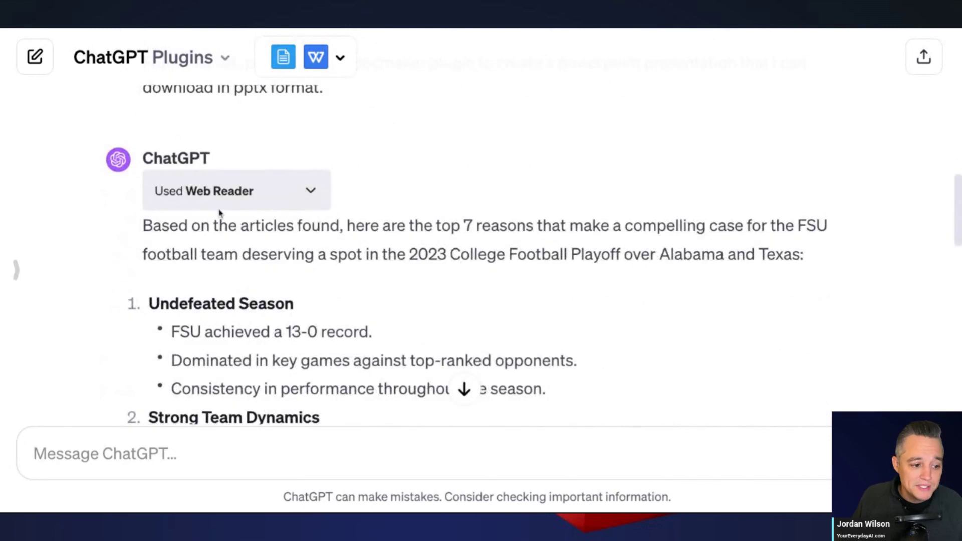
{"action": "scroll", "coordinate": [296, 219], "scroll_direction": "down", "scroll_amount": 3}
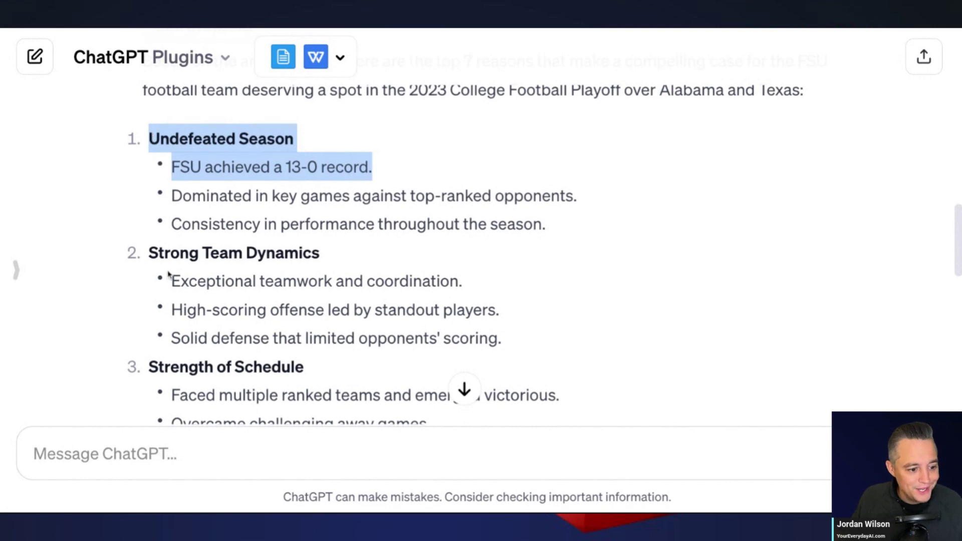
{"action": "scroll", "coordinate": [164, 270], "scroll_direction": "down", "scroll_amount": 6}
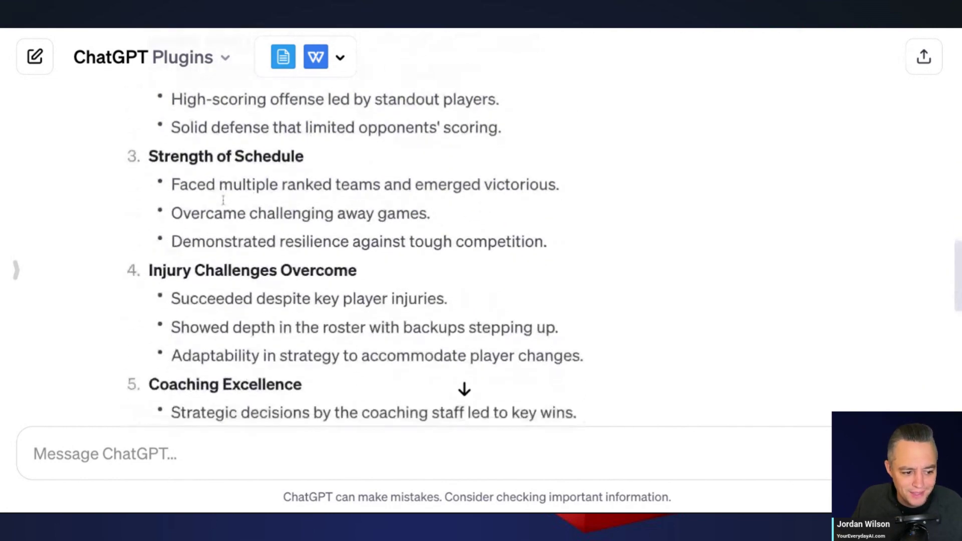
{"action": "scroll", "coordinate": [227, 204], "scroll_direction": "down", "scroll_amount": 6}
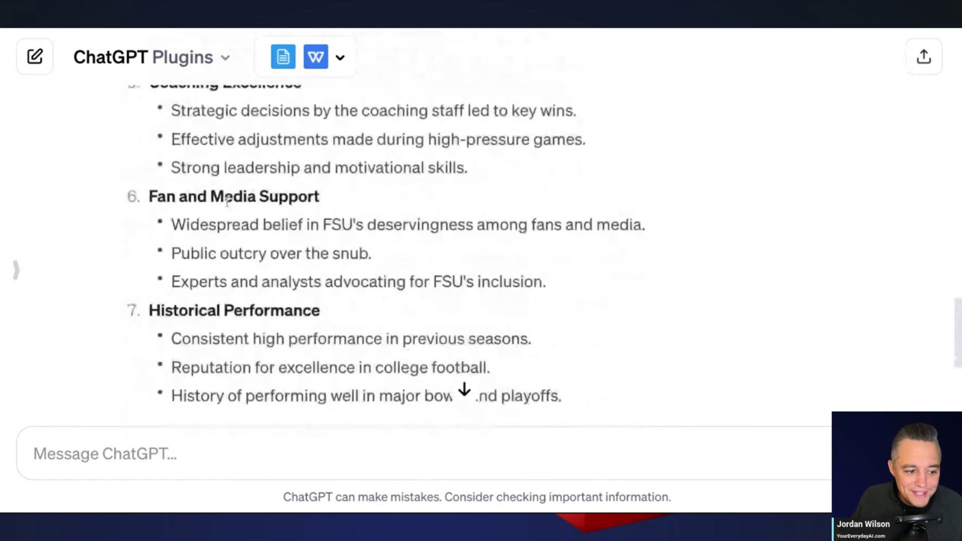
{"action": "scroll", "coordinate": [226, 204], "scroll_direction": "down", "scroll_amount": 3}
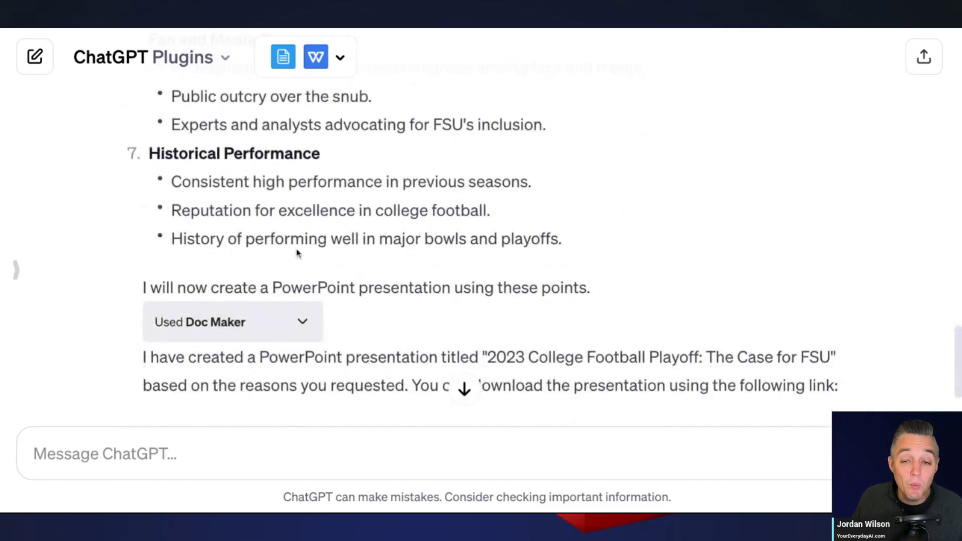
{"action": "scroll", "coordinate": [302, 247], "scroll_direction": "down", "scroll_amount": 3}
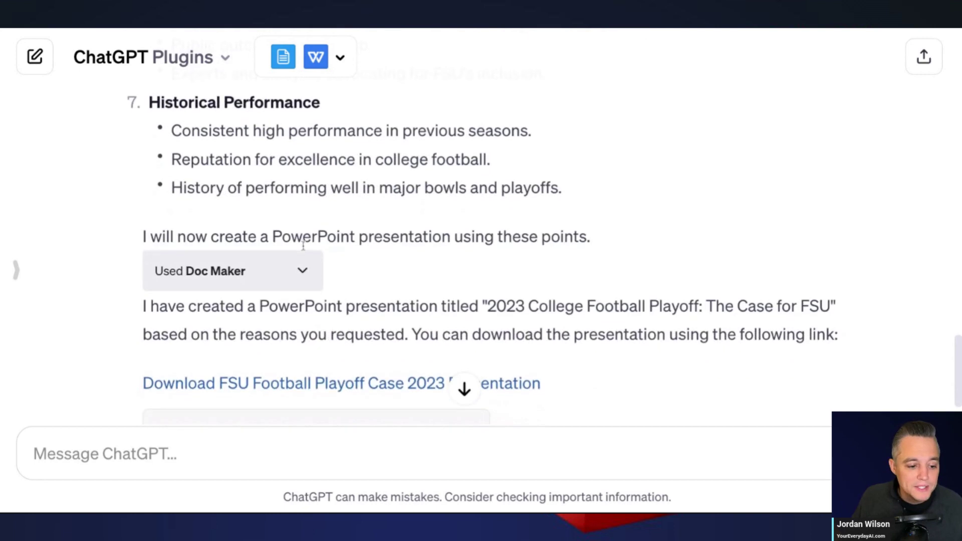
{"action": "scroll", "coordinate": [303, 249], "scroll_direction": "down", "scroll_amount": 1}
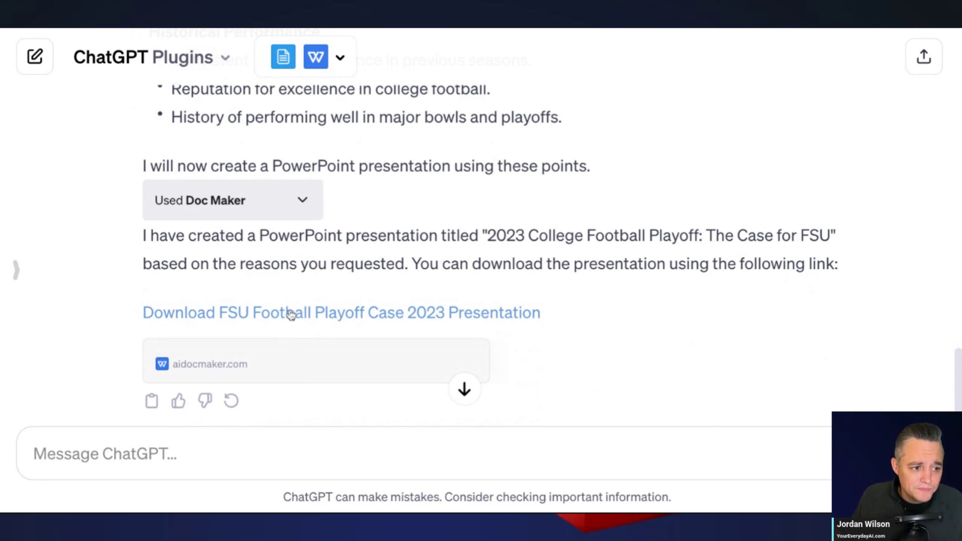
{"action": "left_click", "coordinate": [341, 313]}
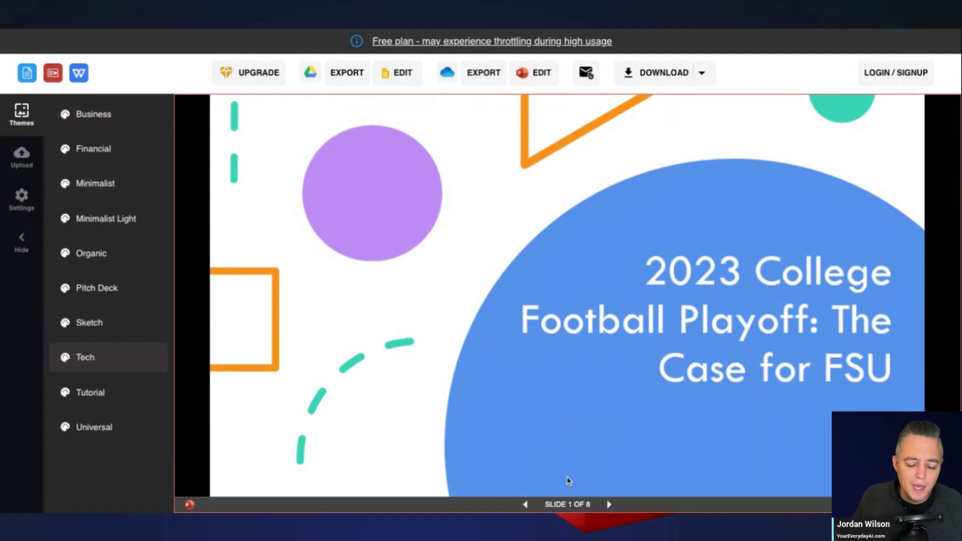
Step forward through the deck from Undefeated Season to slide 7, Fan and Media Support.
{"action": "left_click", "coordinate": [608, 505]}
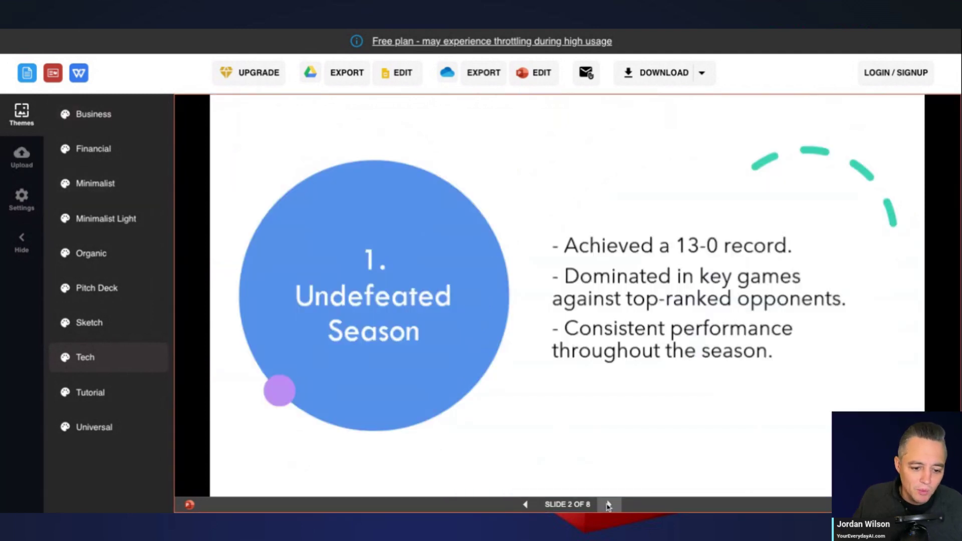
{"action": "left_click", "coordinate": [608, 505]}
{"action": "left_click", "coordinate": [608, 503]}
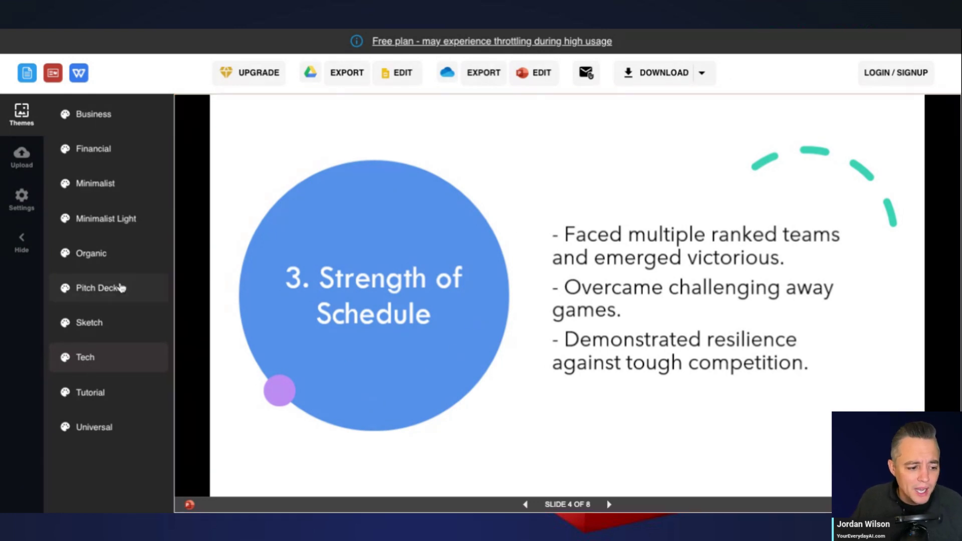
{"action": "left_click", "coordinate": [608, 504]}
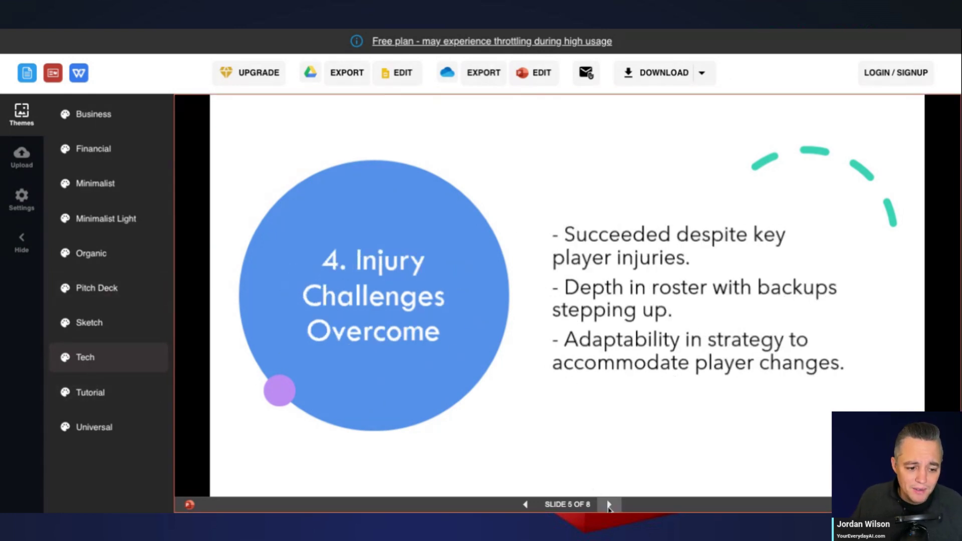
{"action": "left_click", "coordinate": [609, 505]}
{"action": "left_click", "coordinate": [609, 505]}
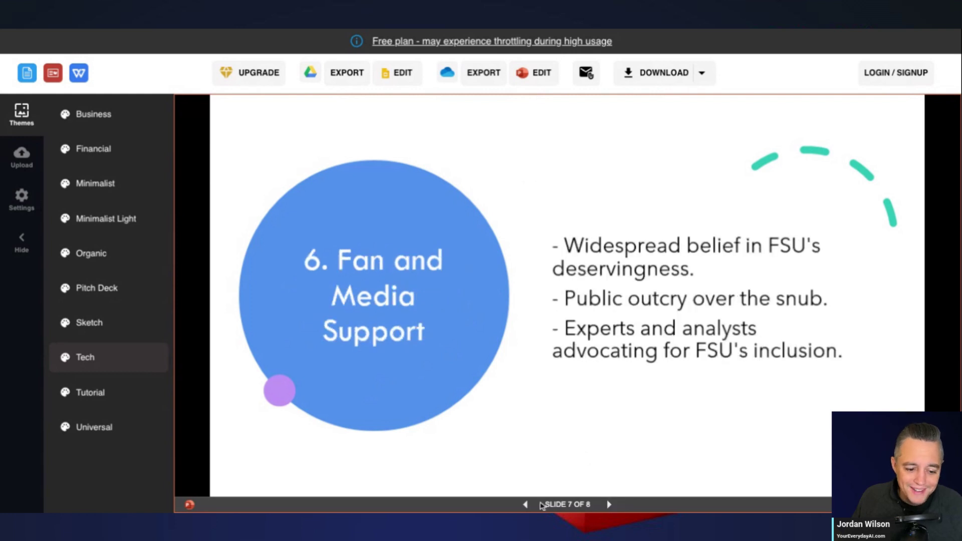
Step back to the title slide, then close the viewer to return to ChatGPT.
{"action": "left_click", "coordinate": [526, 505]}
{"action": "left_click", "coordinate": [526, 504]}
{"action": "left_click", "coordinate": [525, 505]}
{"action": "left_click", "coordinate": [526, 505]}
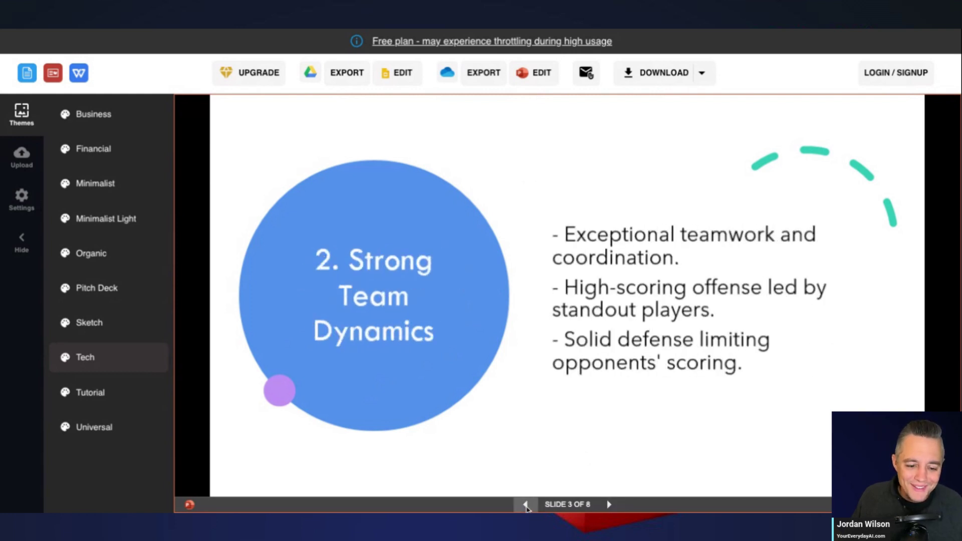
{"action": "left_click", "coordinate": [525, 505]}
{"action": "left_click", "coordinate": [525, 504]}
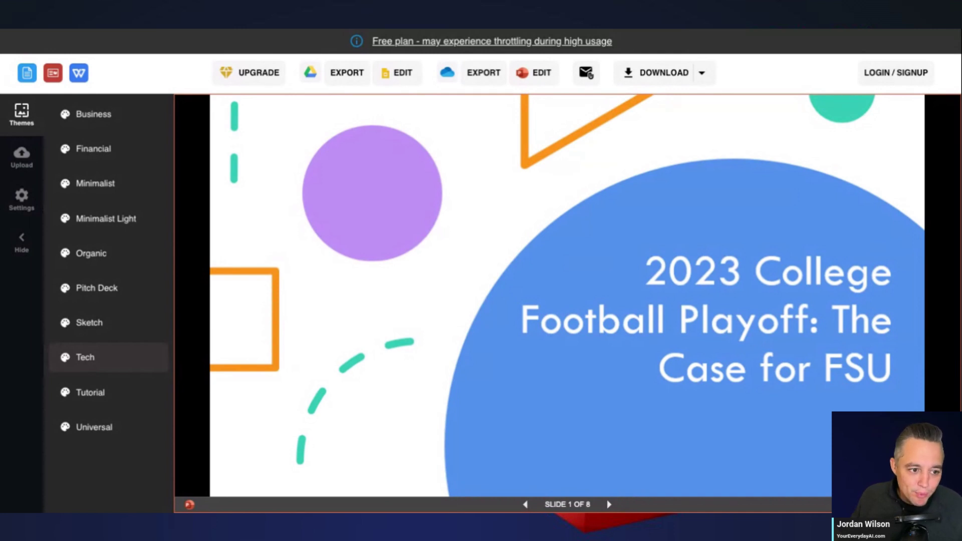
{"action": "key", "text": "ctrl+w"}
{"action": "scroll", "coordinate": [416, 194], "scroll_direction": "up", "scroll_amount": 3}
Start typing the request 'great. please take those 7 reasons and put them in a'.
{"action": "scroll", "coordinate": [417, 193], "scroll_direction": "up", "scroll_amount": 1}
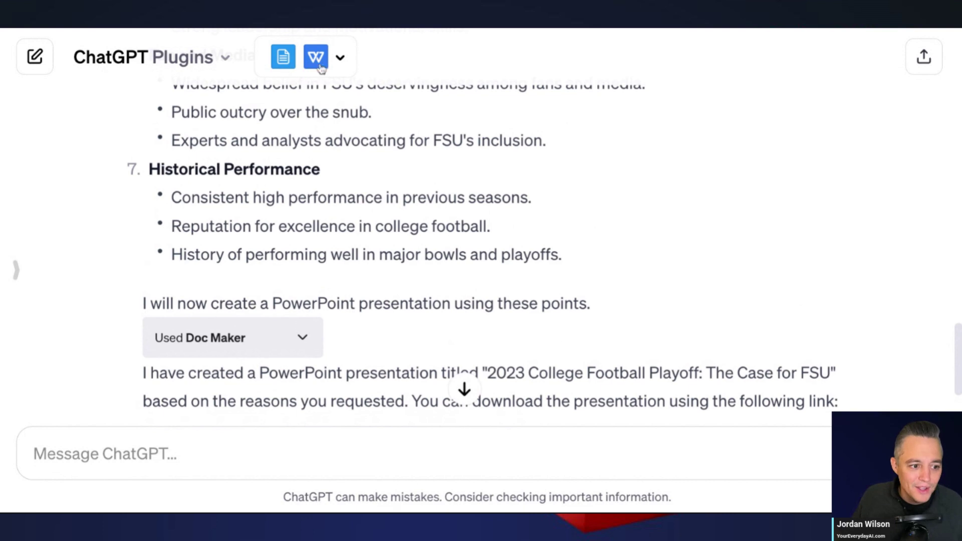
{"action": "scroll", "coordinate": [393, 417], "scroll_direction": "down", "scroll_amount": 3}
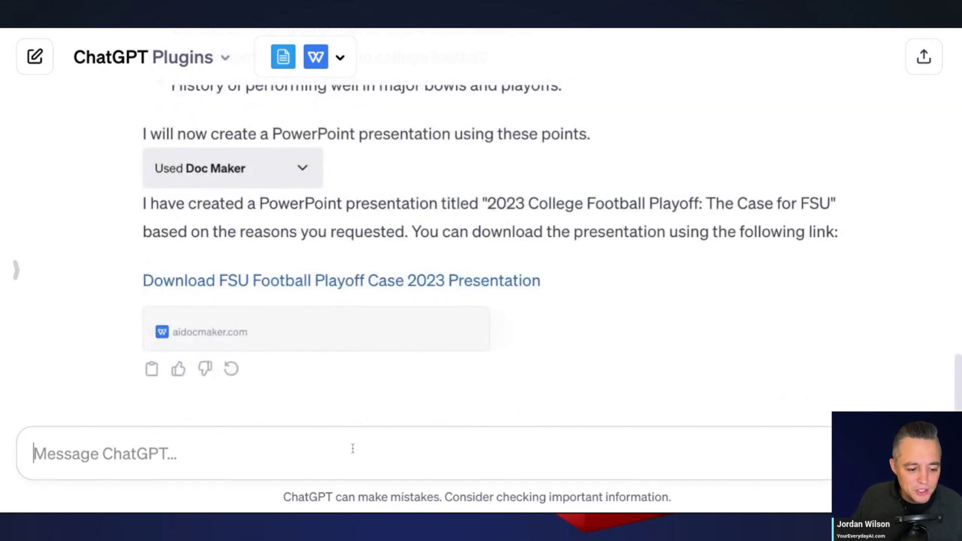
{"action": "type", "text": "great. please "}
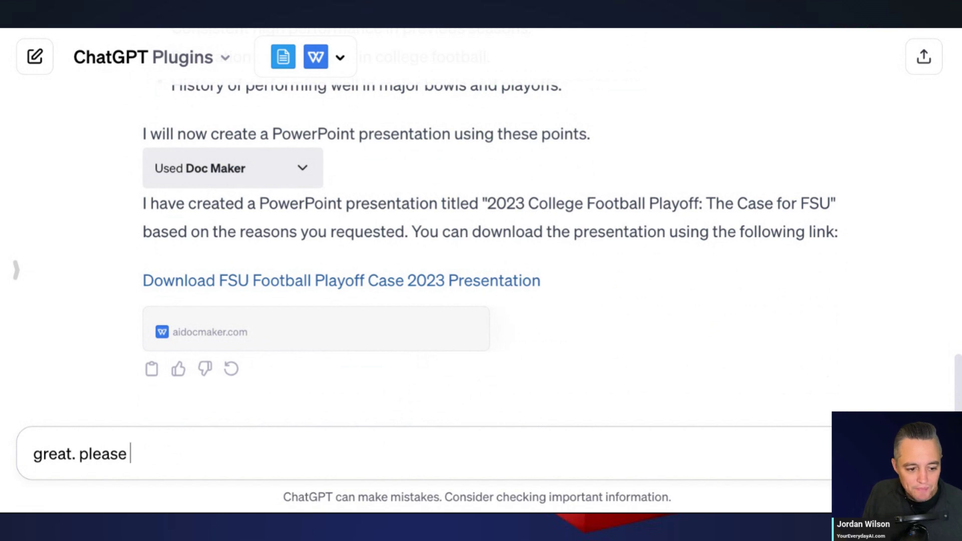
{"action": "type", "text": "take those"}
{"action": "key", "text": "BackSpace"}
{"action": "type", "text": "ose 7 er"}
{"action": "key", "text": "BackSpace"}
{"action": "key", "text": "BackSpace"}
{"action": "type", "text": "reasons and put them in a"}
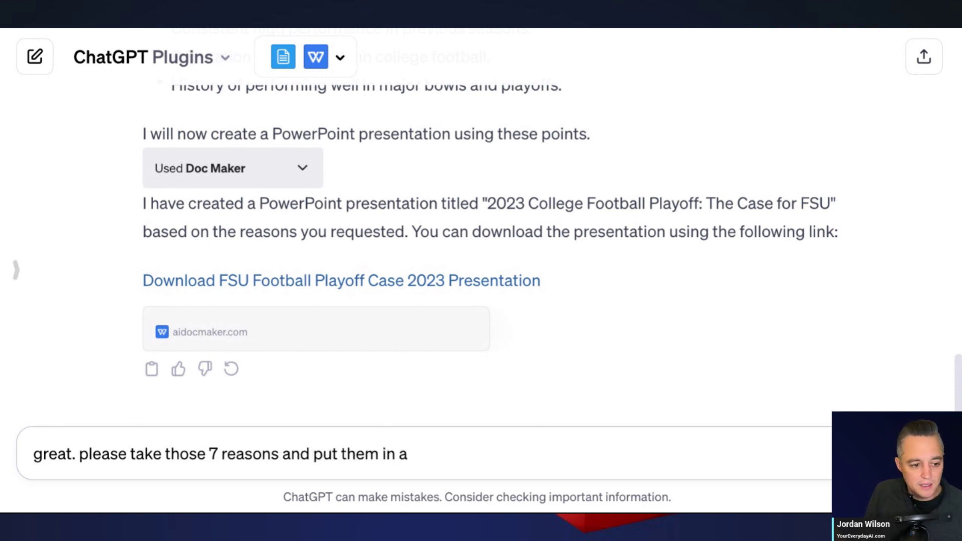
Scroll back up and highlight the file formats Doc Maker can read.
{"action": "scroll", "coordinate": [398, 406], "scroll_direction": "up", "scroll_amount": 6}
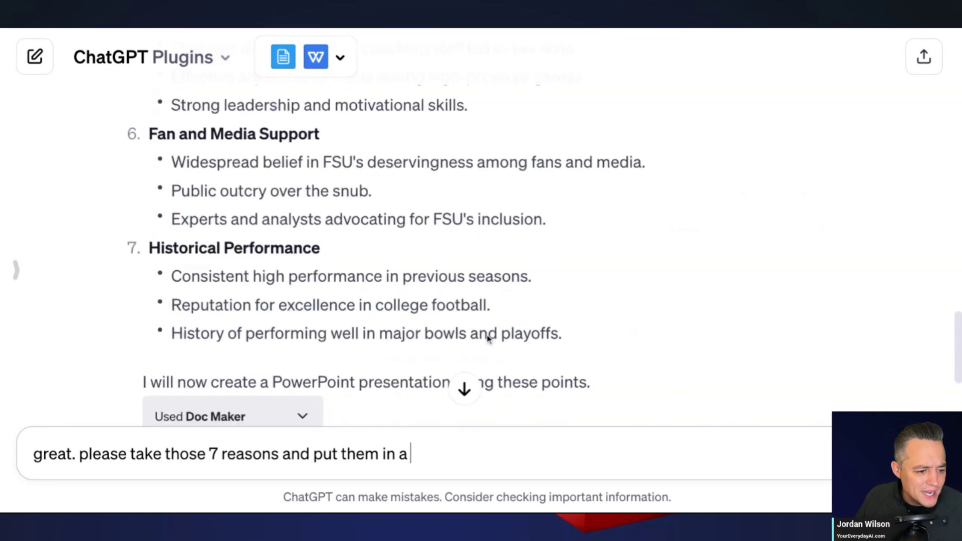
{"action": "scroll", "coordinate": [495, 325], "scroll_direction": "up", "scroll_amount": 15}
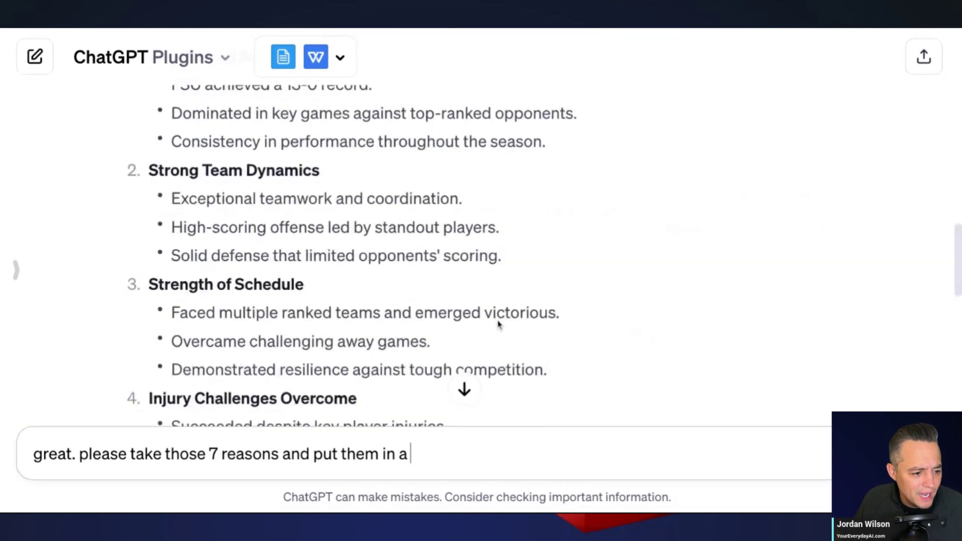
{"action": "scroll", "coordinate": [496, 299], "scroll_direction": "up", "scroll_amount": 8}
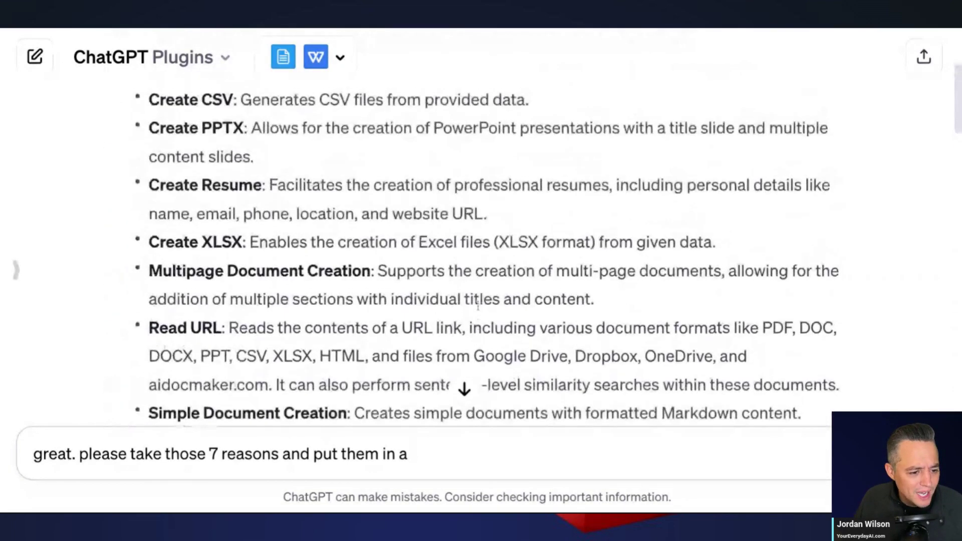
{"action": "scroll", "coordinate": [292, 346], "scroll_direction": "down", "scroll_amount": 1}
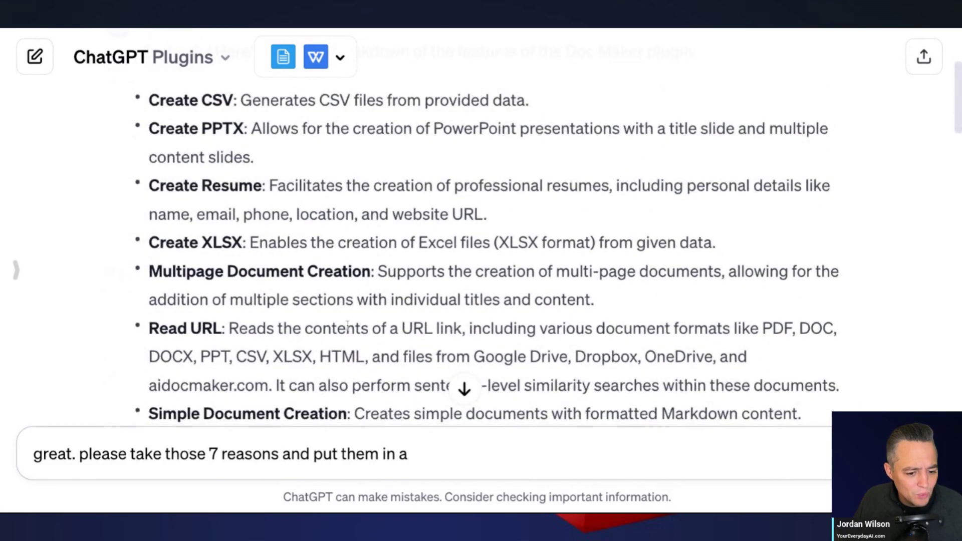
{"action": "left_click_drag", "start_coordinate": [763, 328], "coordinate": [749, 356]}
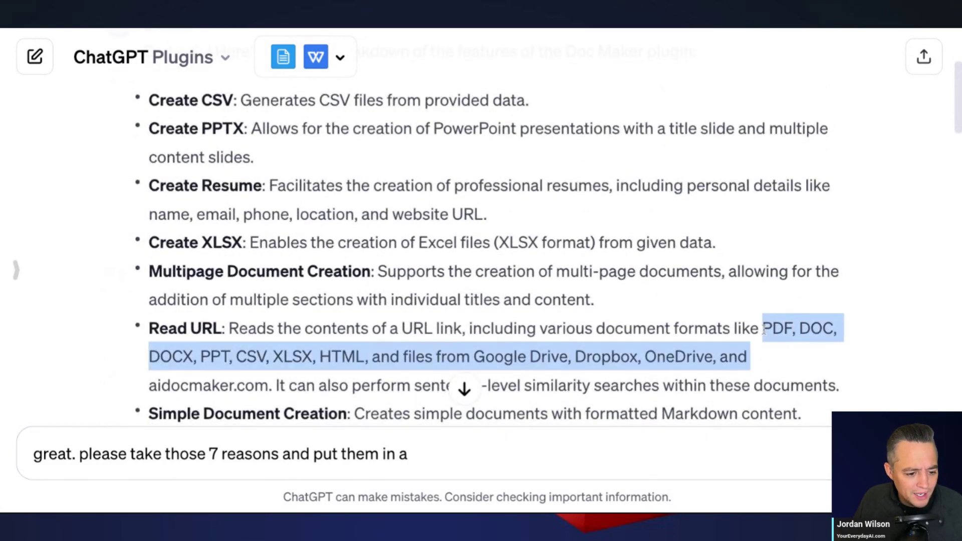
{"action": "left_click", "coordinate": [447, 454]}
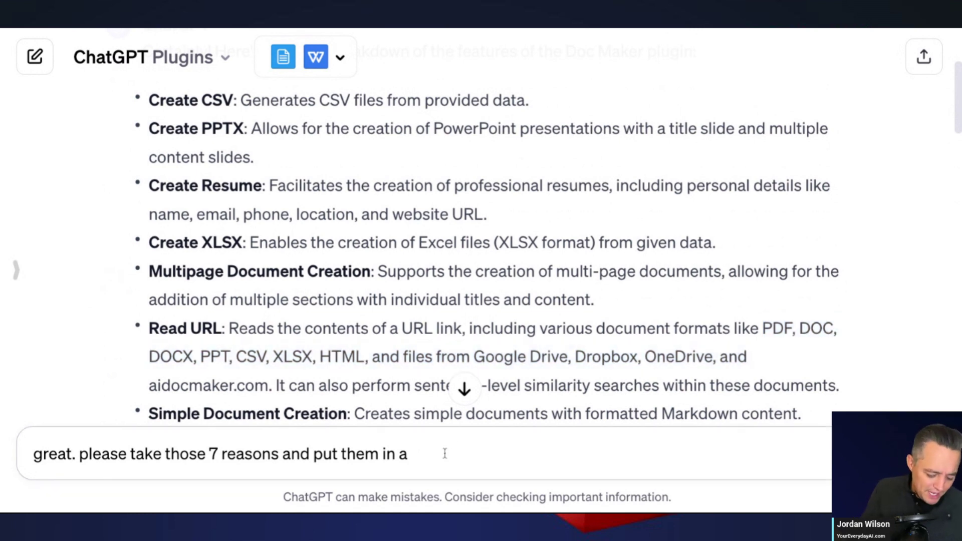
Finish the request with '.doc file with the docmaker plugin' and send it.
{"action": "type", "text": ".doc"}
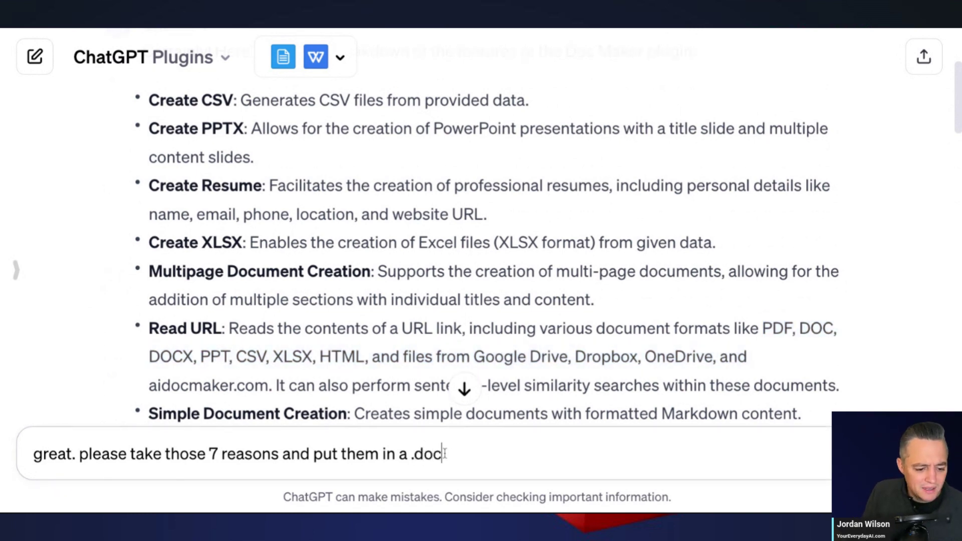
{"action": "type", "text": " file"}
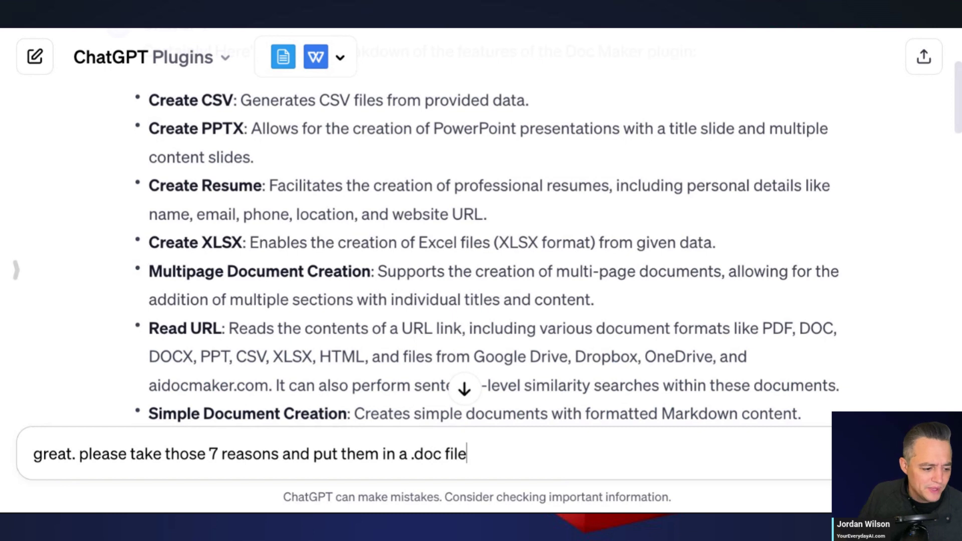
{"action": "type", "text": " with th"}
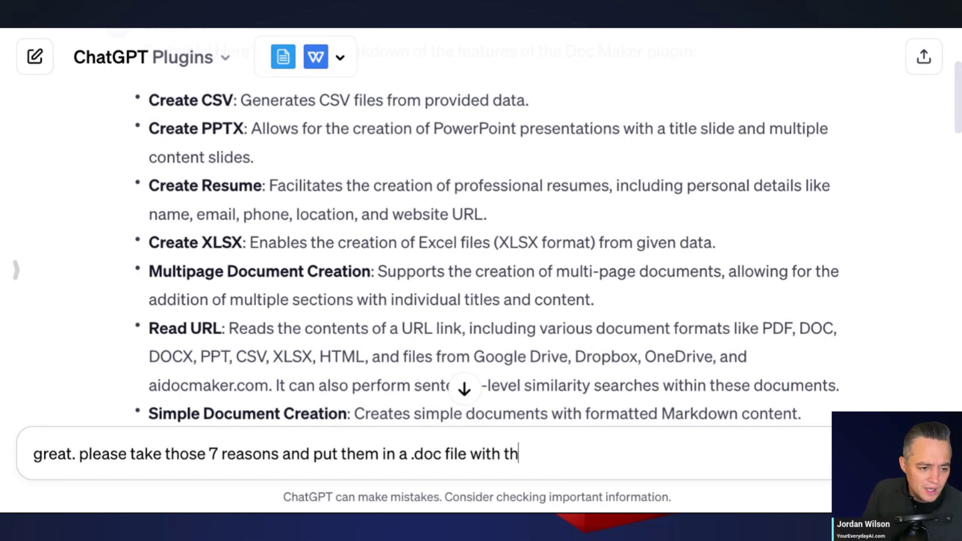
{"action": "type", "text": "e we"}
{"action": "key", "text": "BackSpace"}
{"action": "key", "text": "BackSpace"}
{"action": "type", "text": "docmaker plugin"}
{"action": "key", "text": "Return"}
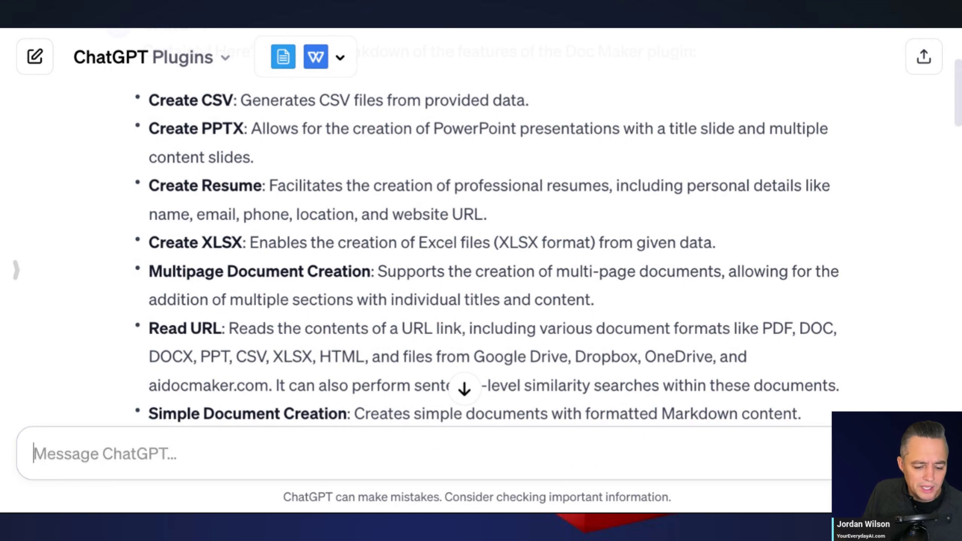
Highlight the Multipage Document Creation feature and its description in the features list.
{"action": "scroll", "coordinate": [434, 337], "scroll_direction": "down", "scroll_amount": 20}
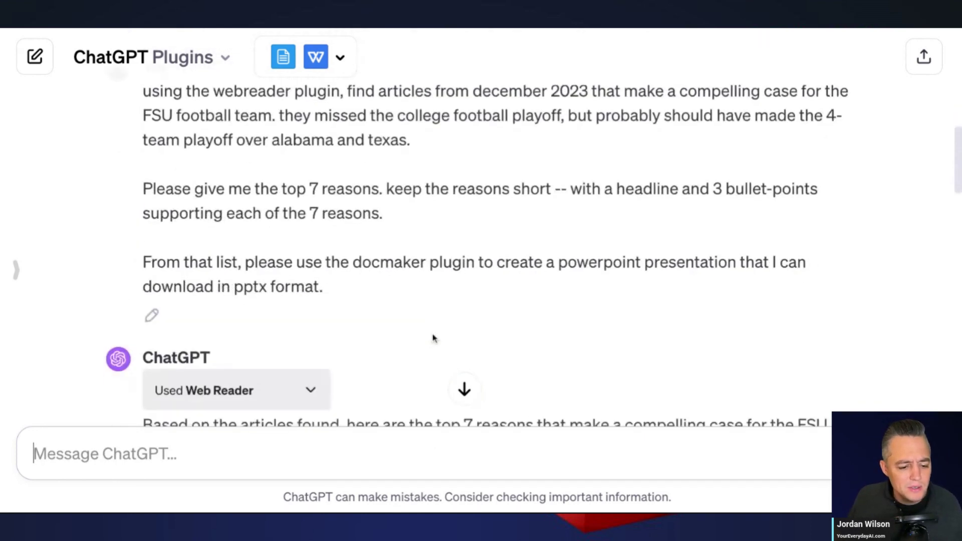
{"action": "scroll", "coordinate": [449, 370], "scroll_direction": "down", "scroll_amount": 5}
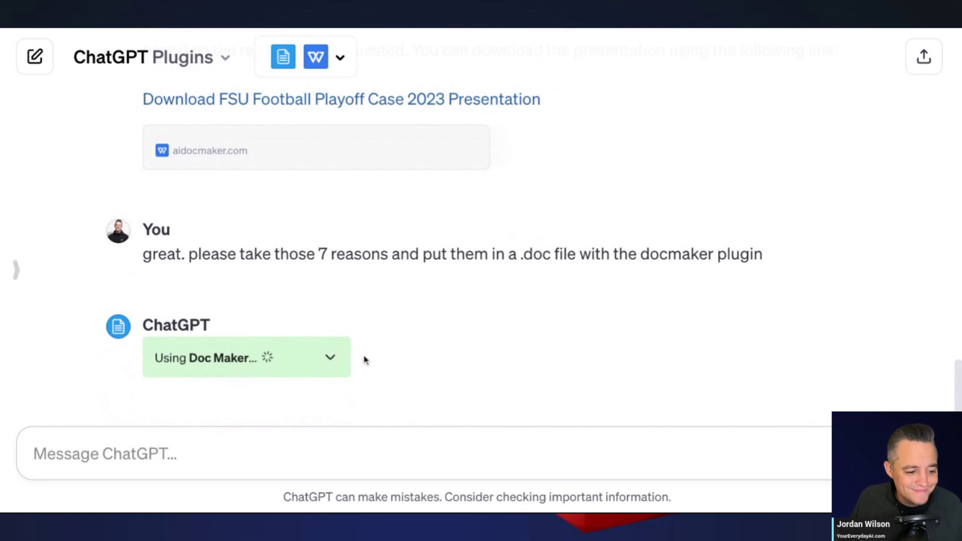
{"action": "scroll", "coordinate": [352, 338], "scroll_direction": "up", "scroll_amount": 15}
{"action": "scroll", "coordinate": [355, 338], "scroll_direction": "up", "scroll_amount": 5}
{"action": "scroll", "coordinate": [354, 337], "scroll_direction": "down", "scroll_amount": 3}
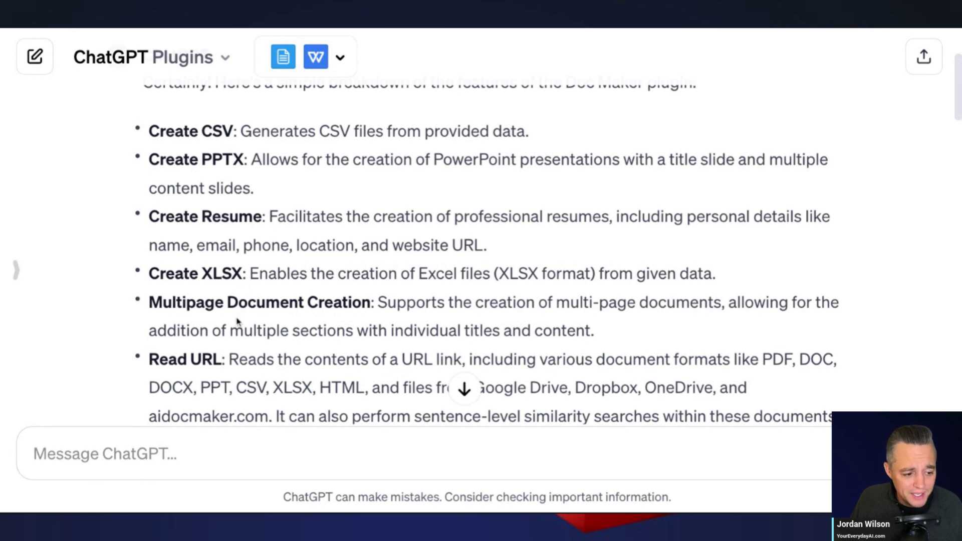
{"action": "left_click_drag", "start_coordinate": [388, 303], "coordinate": [149, 303]}
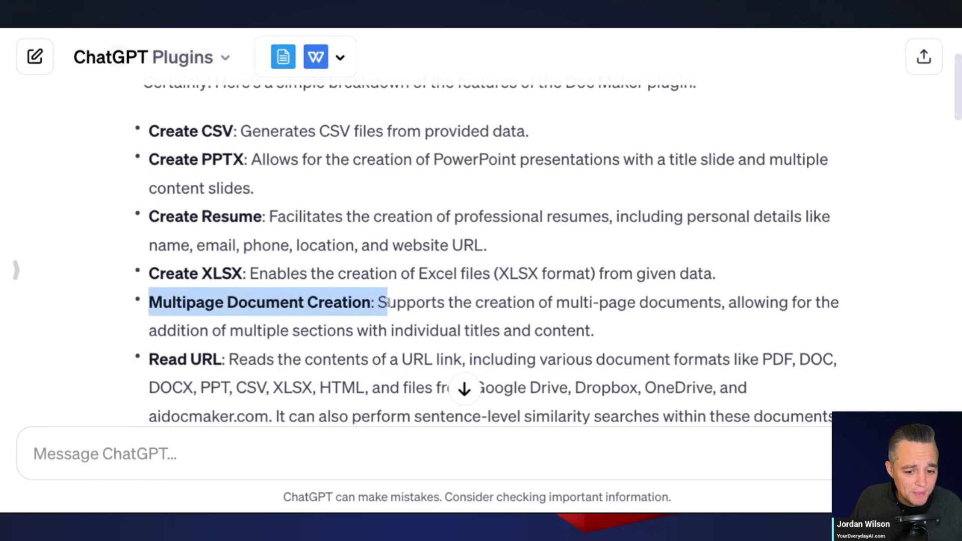
{"action": "left_click", "coordinate": [619, 324]}
{"action": "left_click_drag", "start_coordinate": [623, 332], "coordinate": [378, 303]}
Scroll to the Doc Maker reply and open the 'Download FSU Football Playoff Case 2023 Document' link.
{"action": "scroll", "coordinate": [268, 325], "scroll_direction": "down", "scroll_amount": 2}
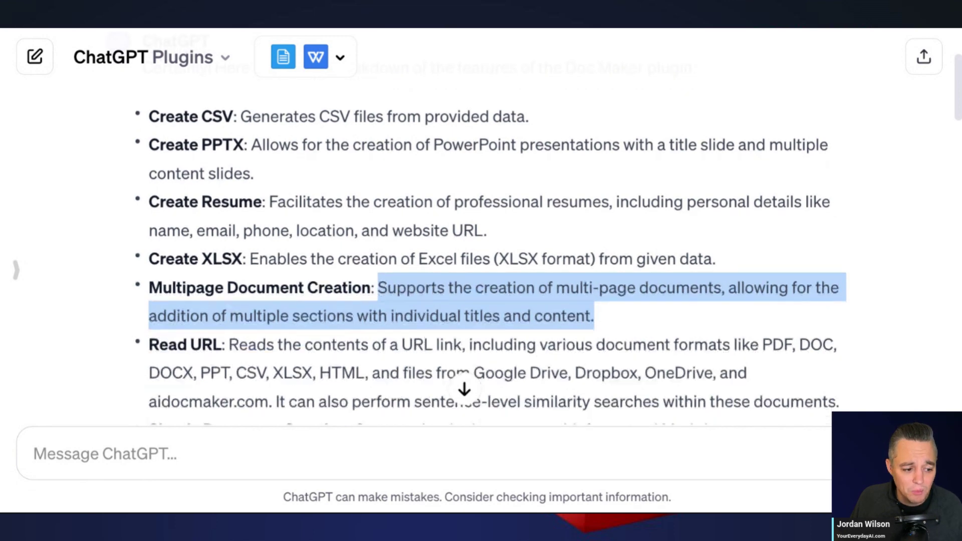
{"action": "scroll", "coordinate": [267, 326], "scroll_direction": "down", "scroll_amount": 2}
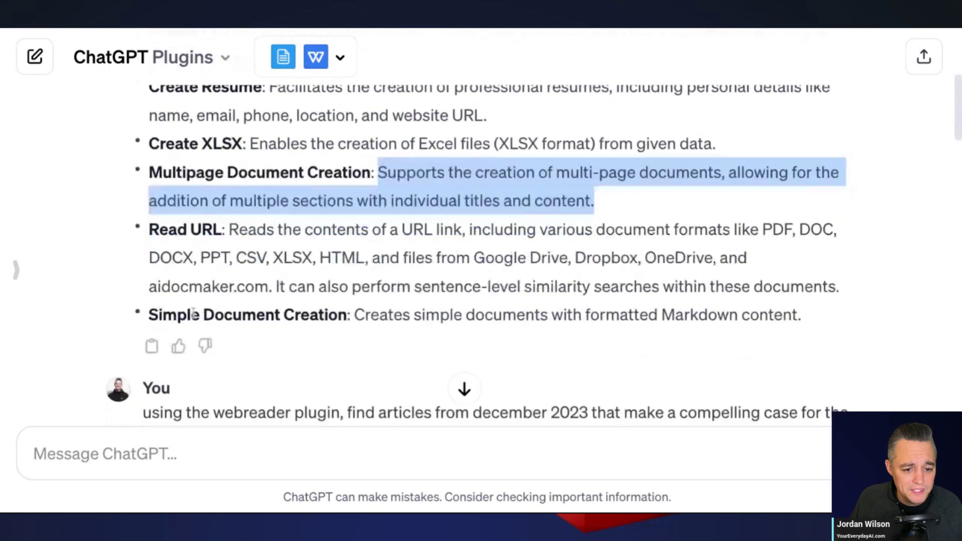
{"action": "scroll", "coordinate": [471, 300], "scroll_direction": "down", "scroll_amount": 2}
{"action": "scroll", "coordinate": [471, 299], "scroll_direction": "down", "scroll_amount": 3}
{"action": "scroll", "coordinate": [475, 299], "scroll_direction": "up", "scroll_amount": 2}
{"action": "scroll", "coordinate": [487, 294], "scroll_direction": "down", "scroll_amount": 6}
{"action": "scroll", "coordinate": [470, 216], "scroll_direction": "down", "scroll_amount": 15}
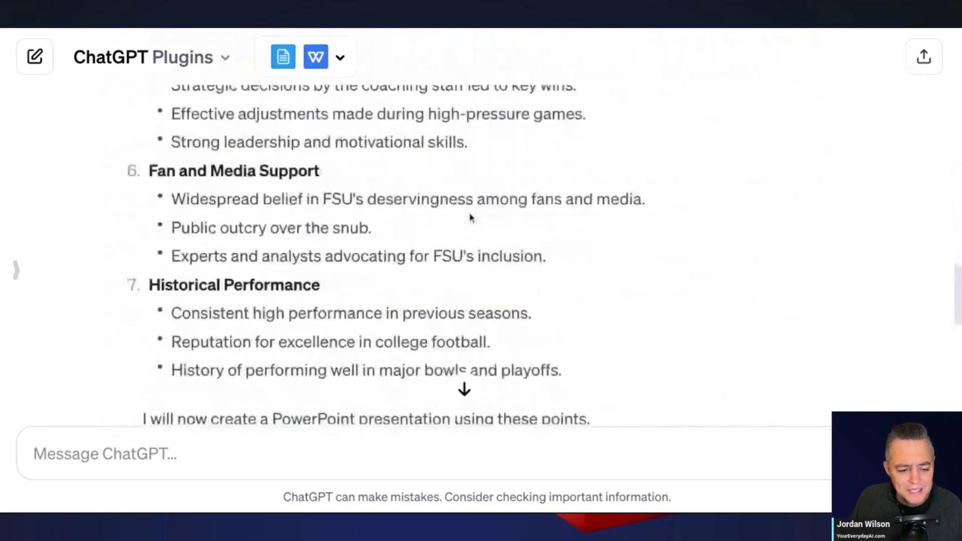
{"action": "scroll", "coordinate": [473, 216], "scroll_direction": "down", "scroll_amount": 2}
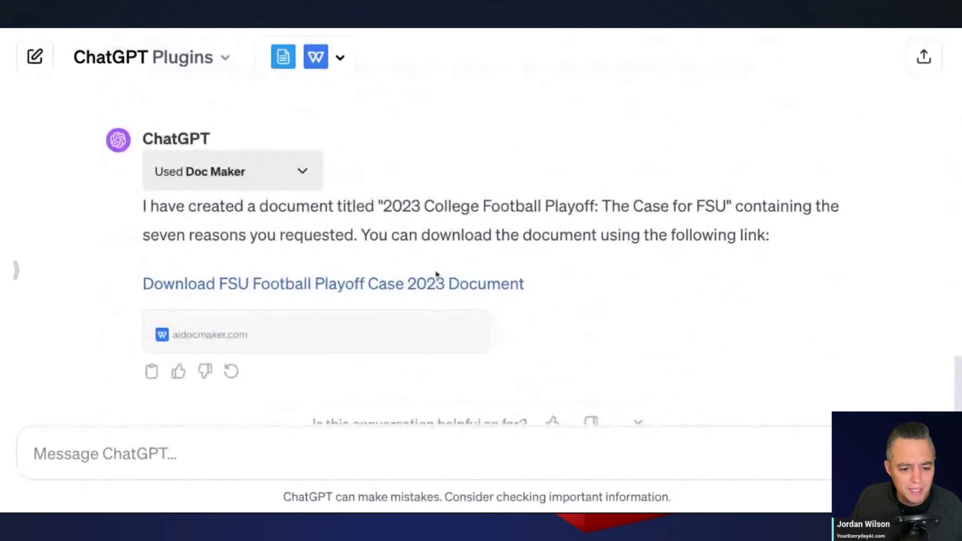
{"action": "scroll", "coordinate": [439, 273], "scroll_direction": "down", "scroll_amount": 1}
{"action": "scroll", "coordinate": [473, 223], "scroll_direction": "up", "scroll_amount": 1}
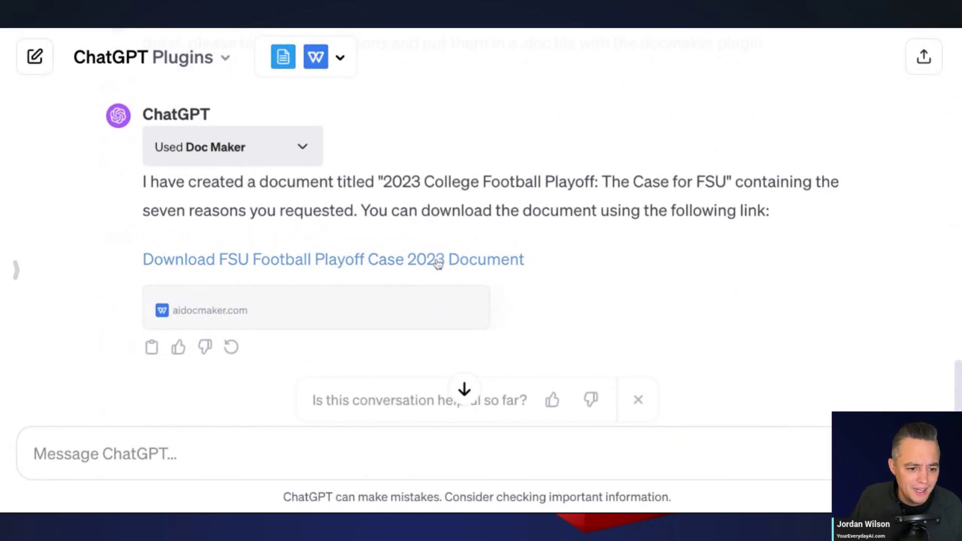
{"action": "left_click", "coordinate": [438, 263]}
{"action": "scroll", "coordinate": [417, 280], "scroll_direction": "down", "scroll_amount": 6}
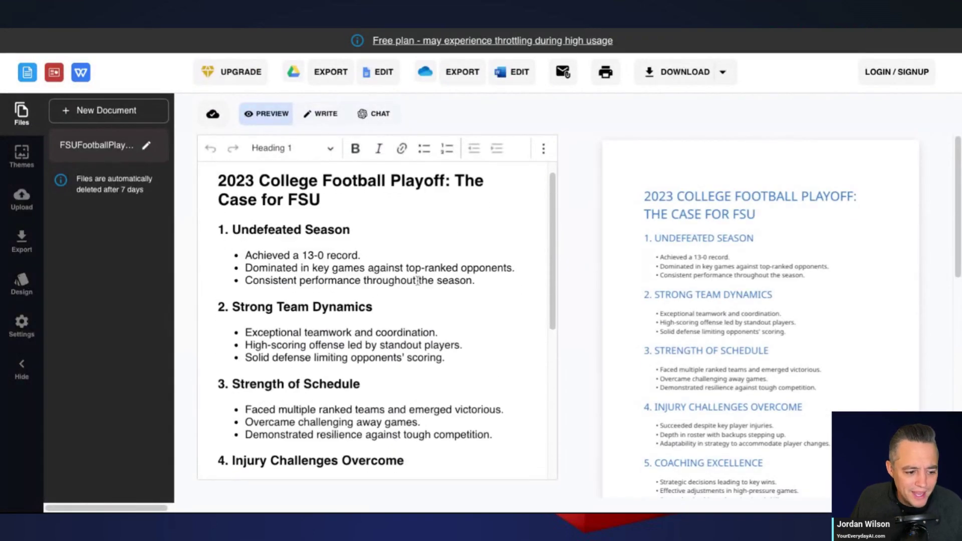
{"action": "scroll", "coordinate": [420, 274], "scroll_direction": "up", "scroll_amount": 6}
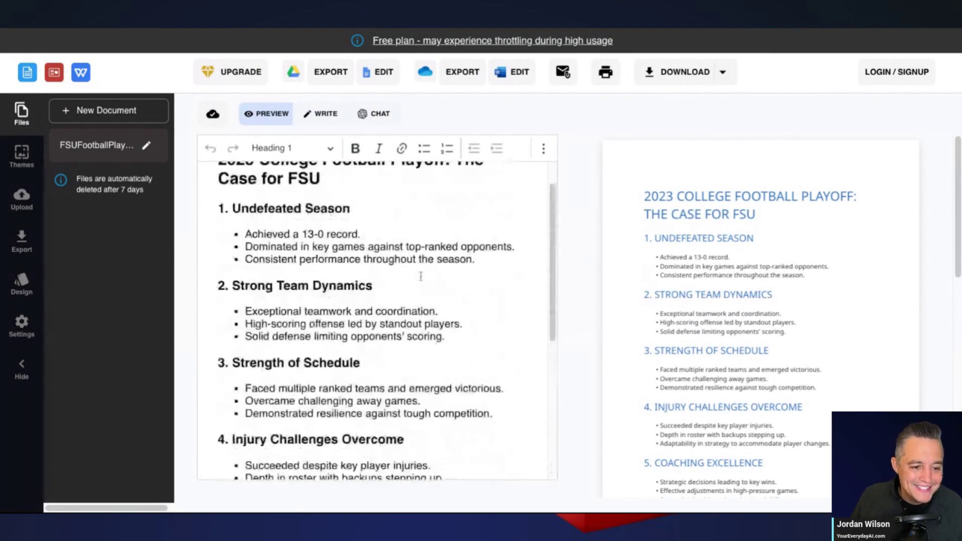